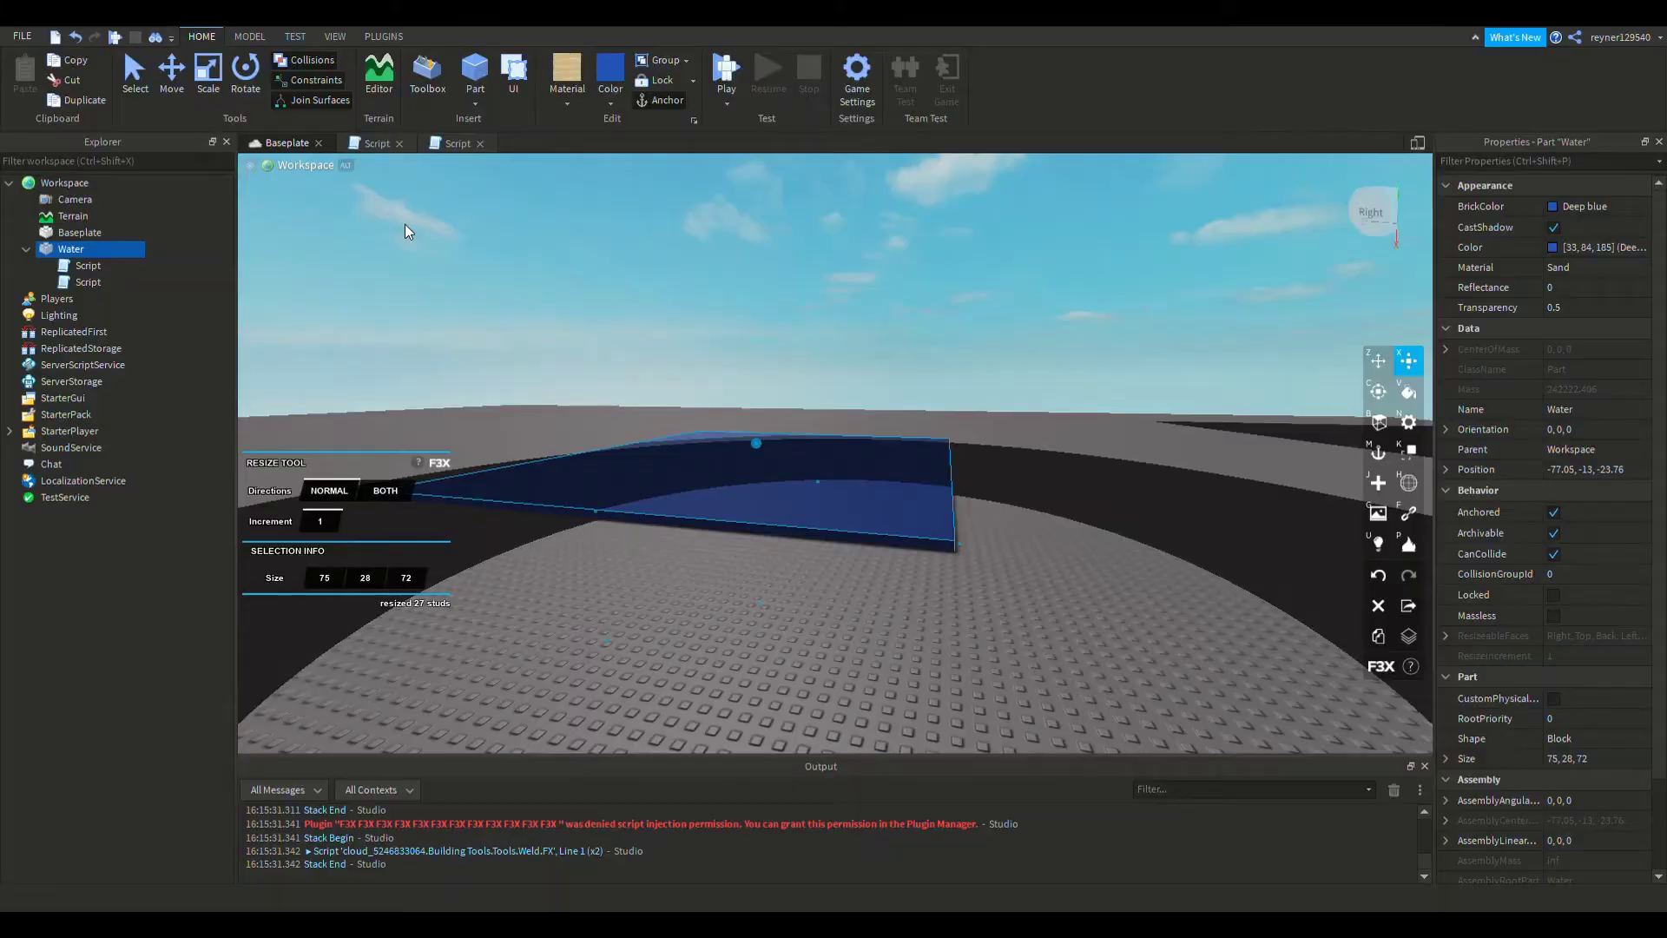
key("w")
right_click_drag(870, 326, 856, 368)
key("s")
key("w")
key("w")
key("s")
key("w")
key("s")
key("w")
key("s")
Insert a new block part into the workspace on the baseplate near the Water part and select it
mouse_move(86, 193)
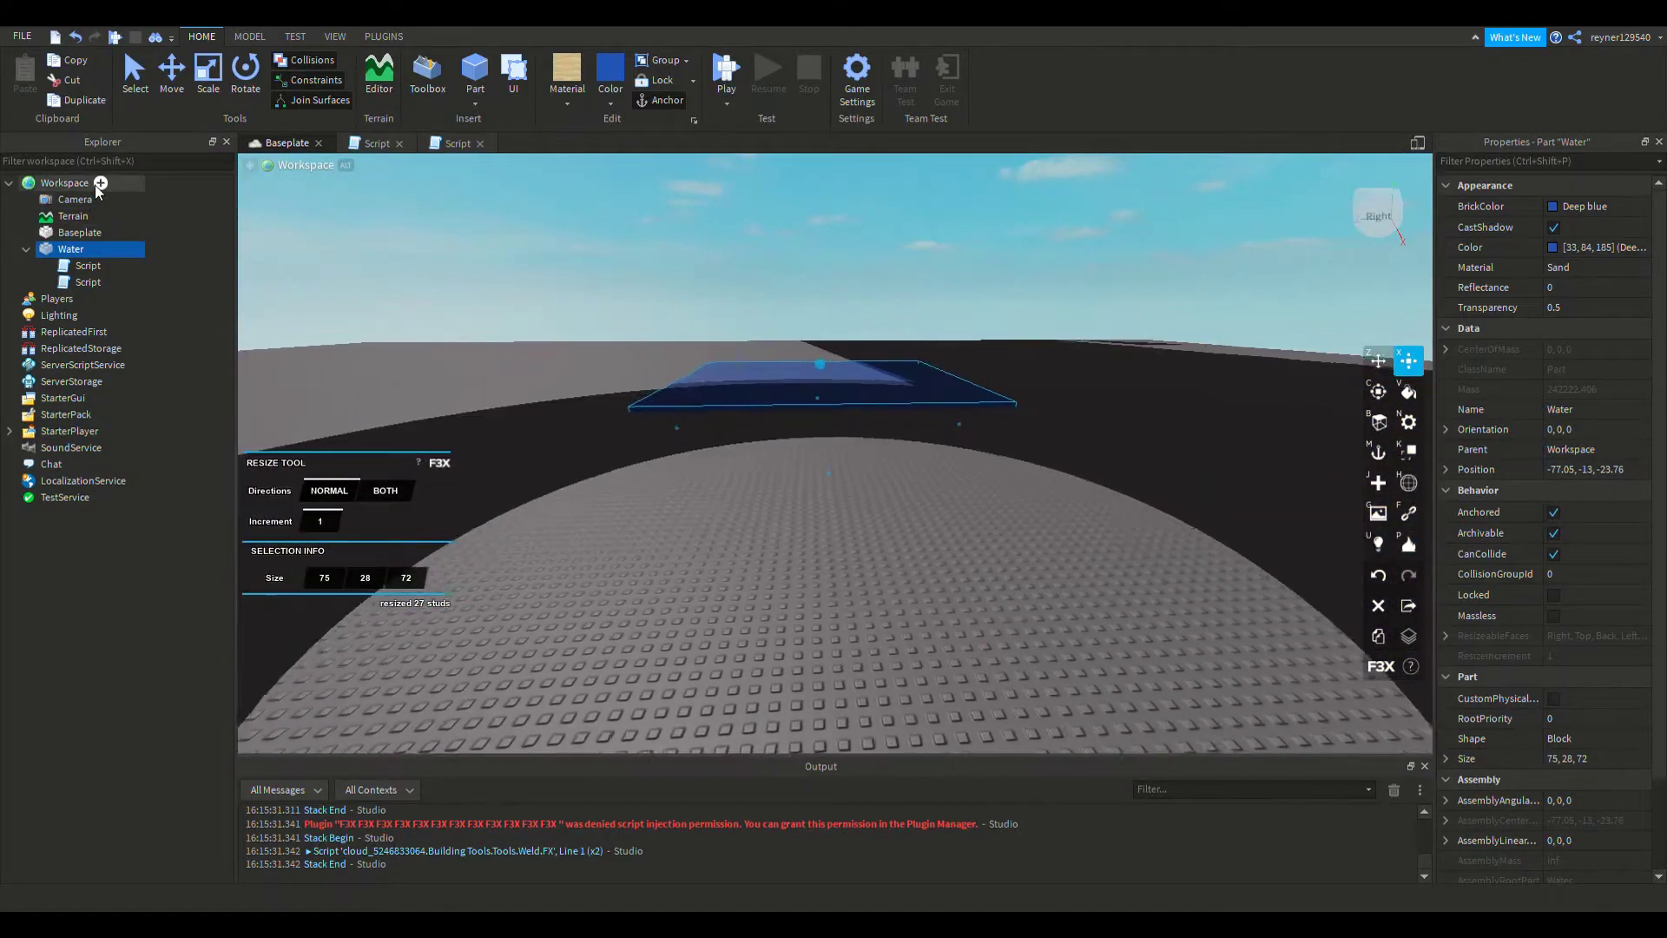
key("w")
left_click(100, 184)
left_click(173, 189)
left_click(100, 184)
left_click(35, 261)
key("w")
right_click_drag(764, 362, 783, 363)
left_click(790, 369)
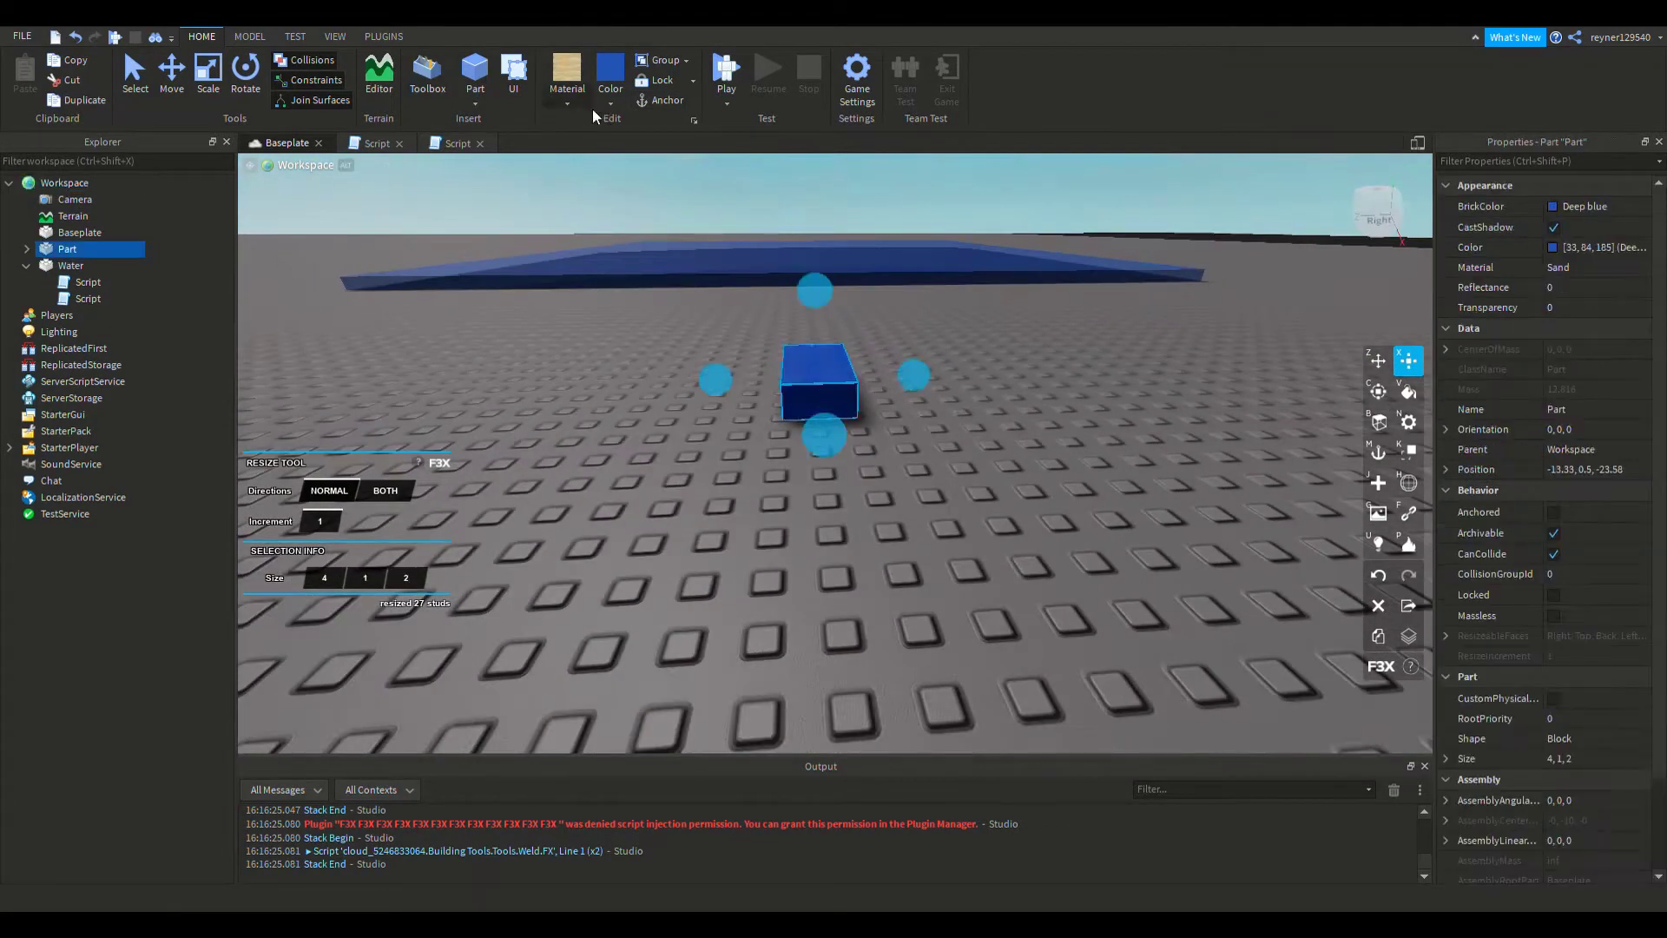
key("w")
right_click_drag(905, 454, 923, 487)
left_click(916, 495)
key("s")
Review the code of both scripts inside the Water part, then return to the 3D scene
double_click(81, 284)
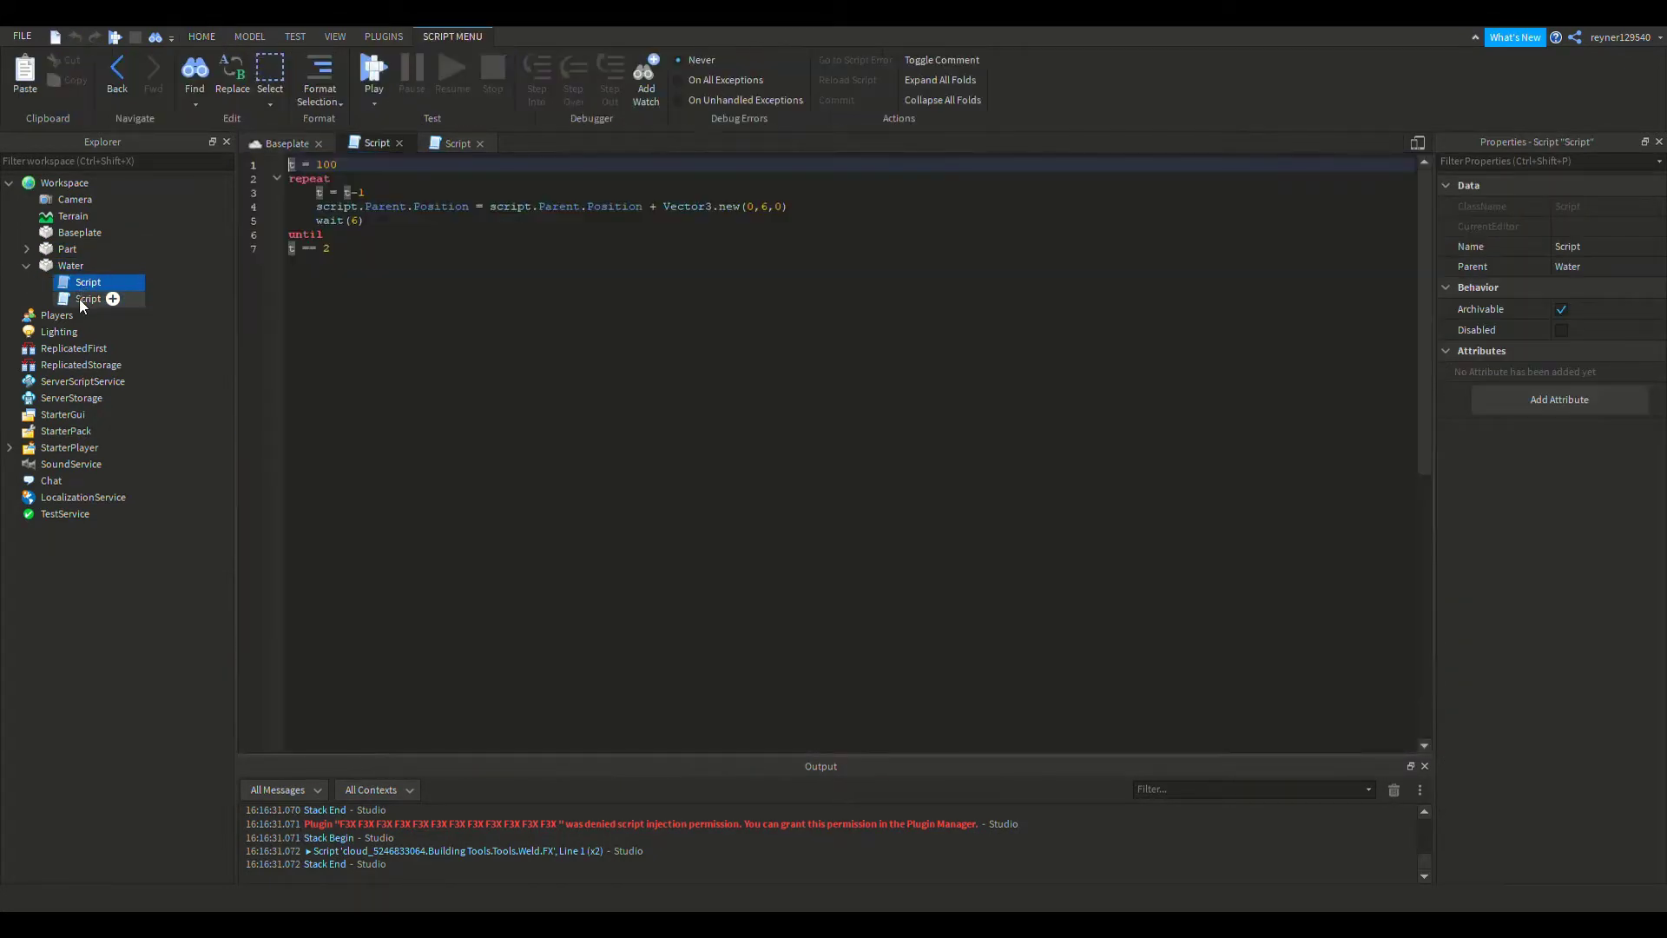
double_click(79, 300)
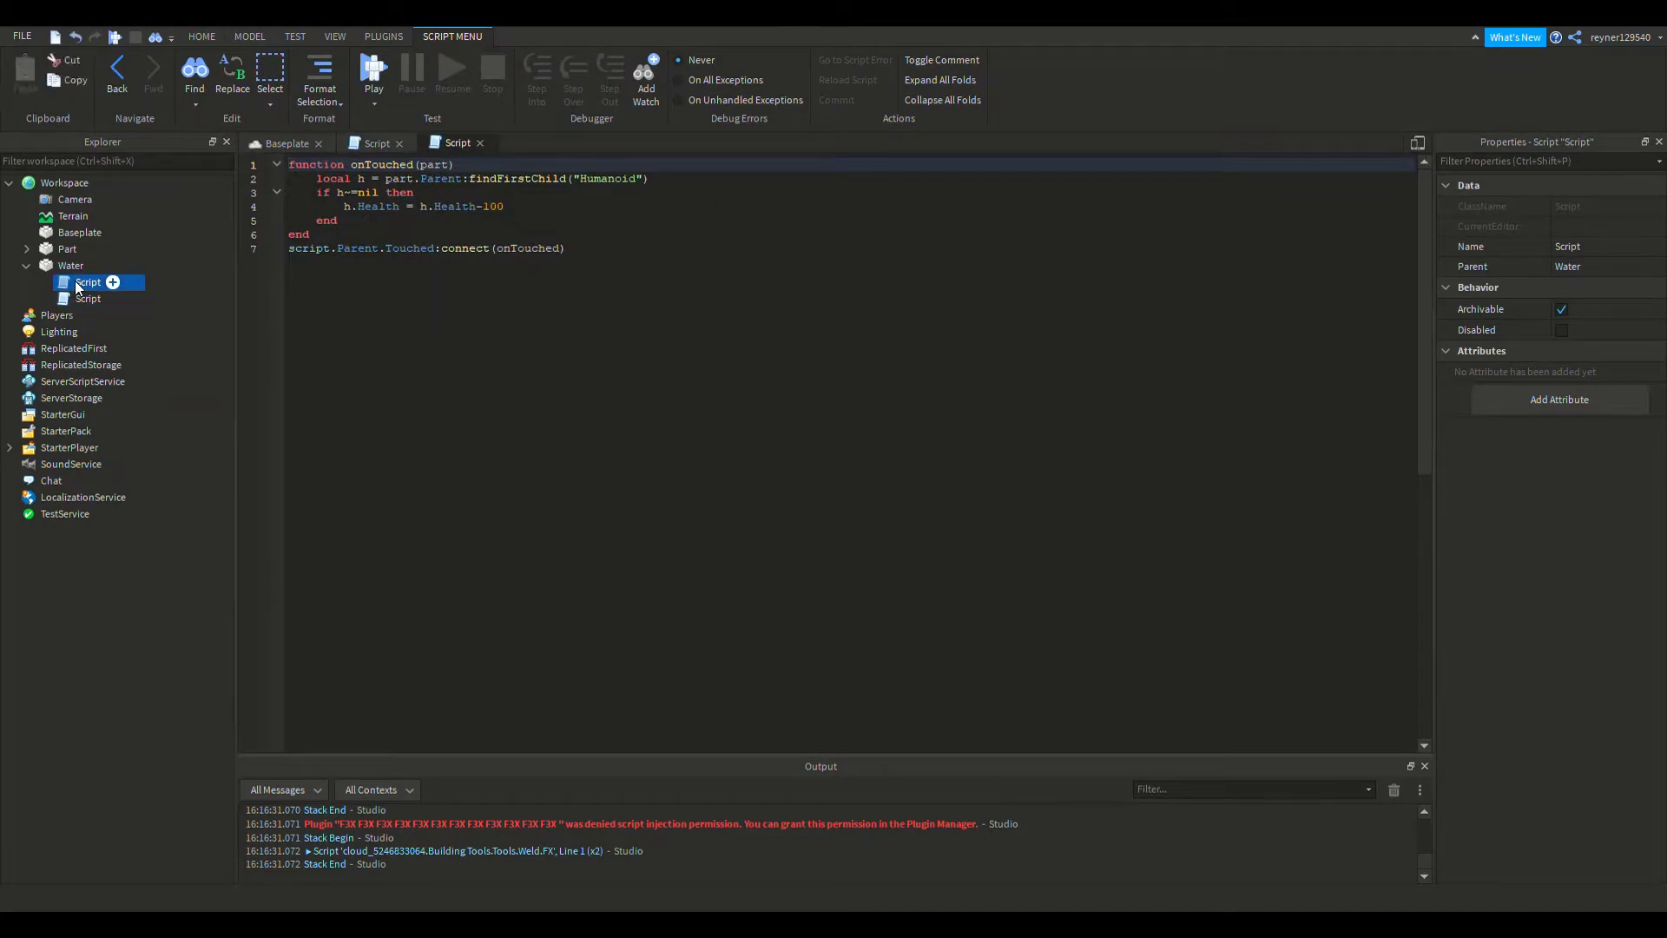
double_click(76, 287)
double_click(80, 299)
double_click(79, 286)
double_click(80, 298)
double_click(87, 282)
double_click(86, 299)
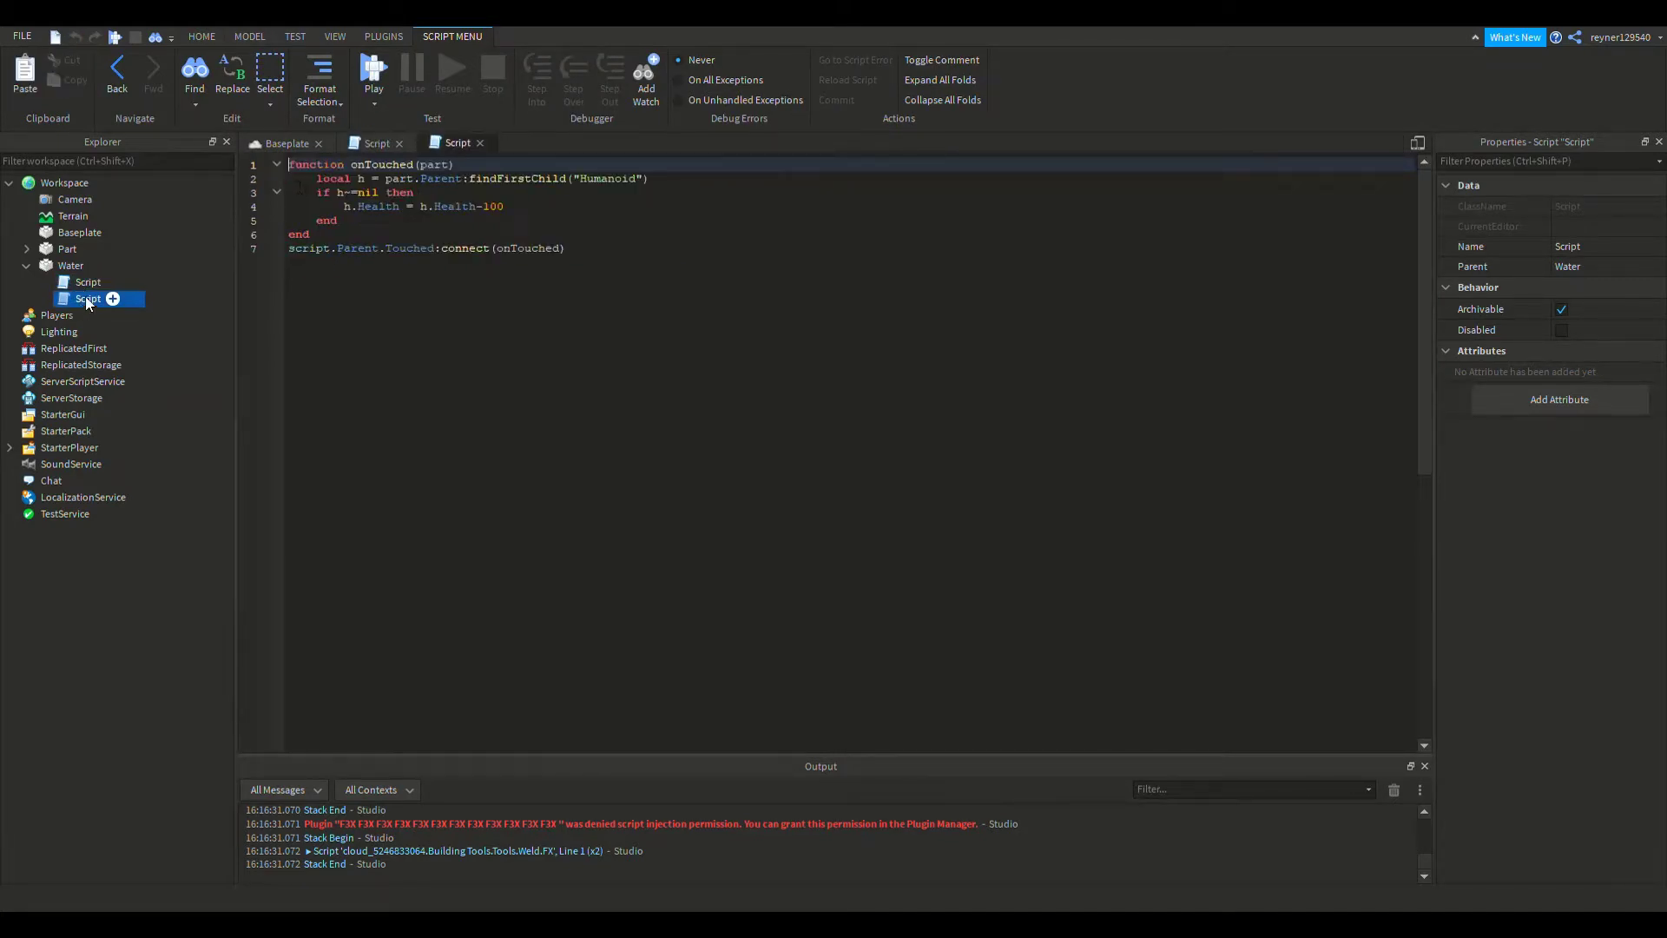
left_click(284, 144)
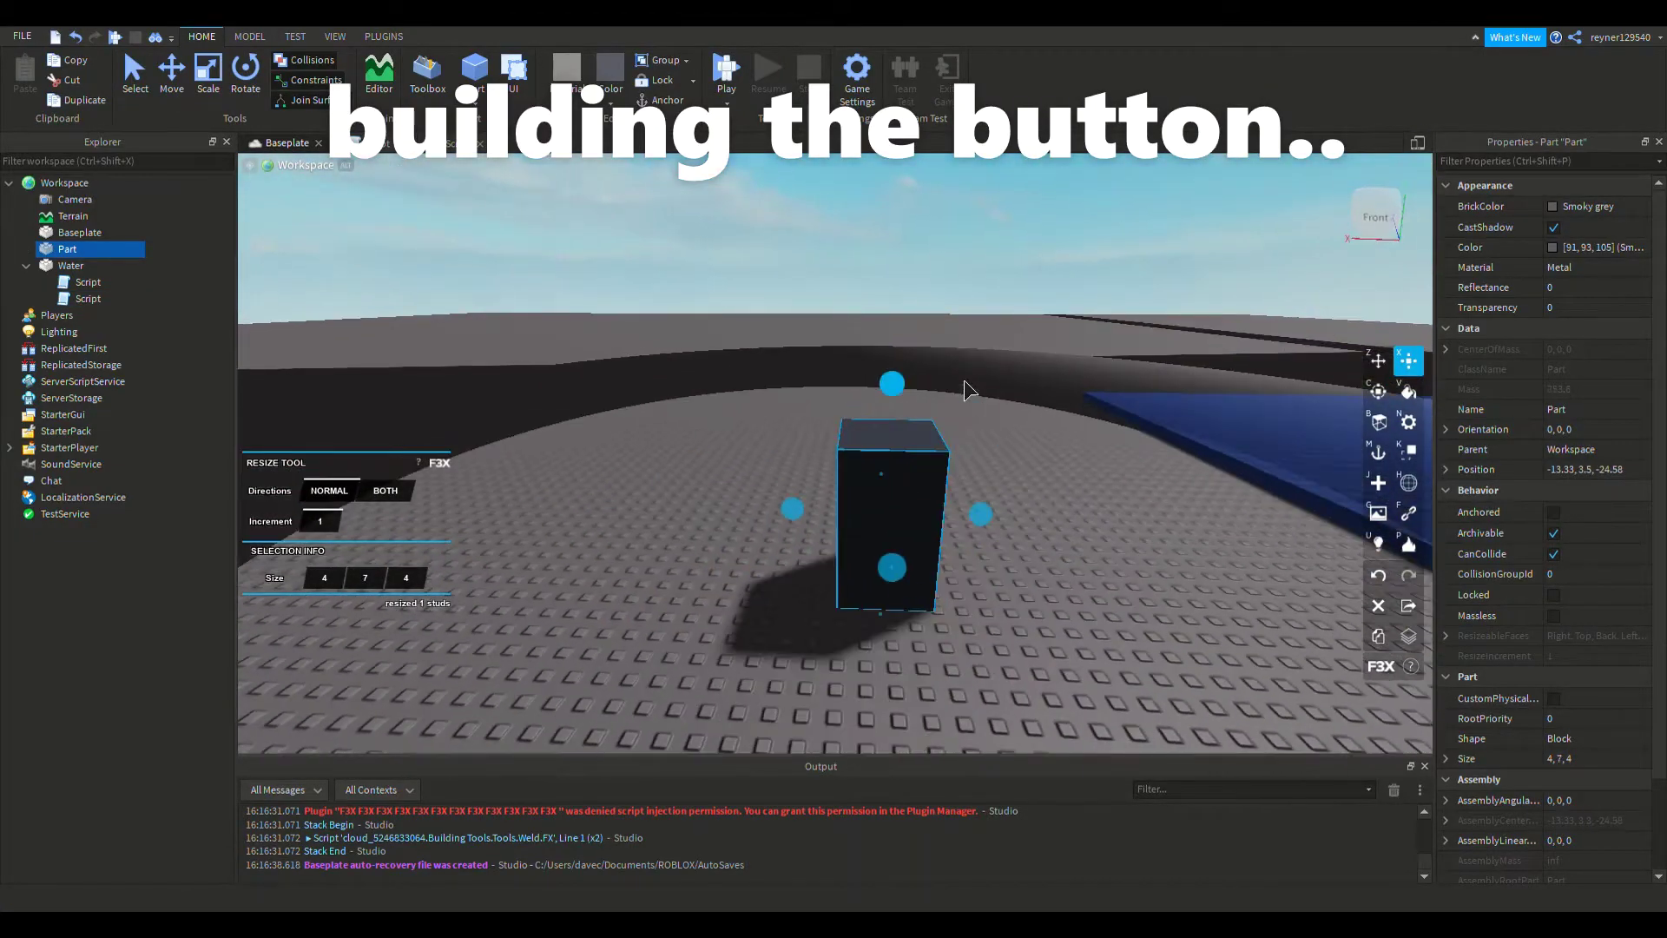
Duplicate the button stand's tilted cap and shrink the copy to about 0.4 × 0.44 × 0.73 studs
key("c")
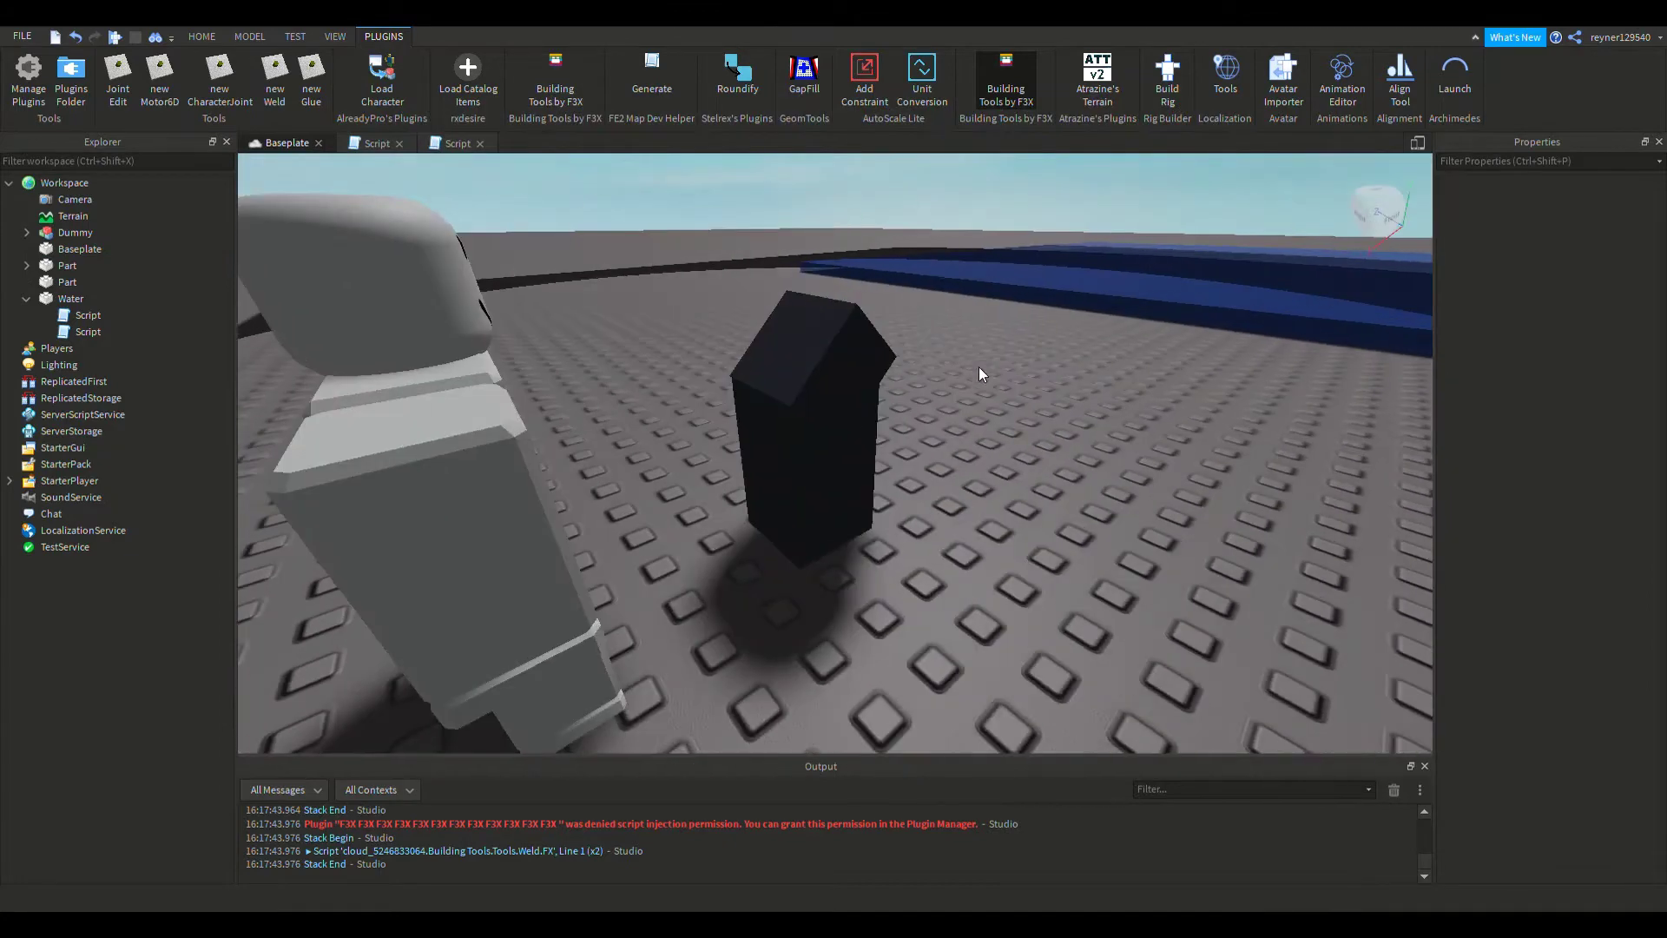
left_click(807, 374)
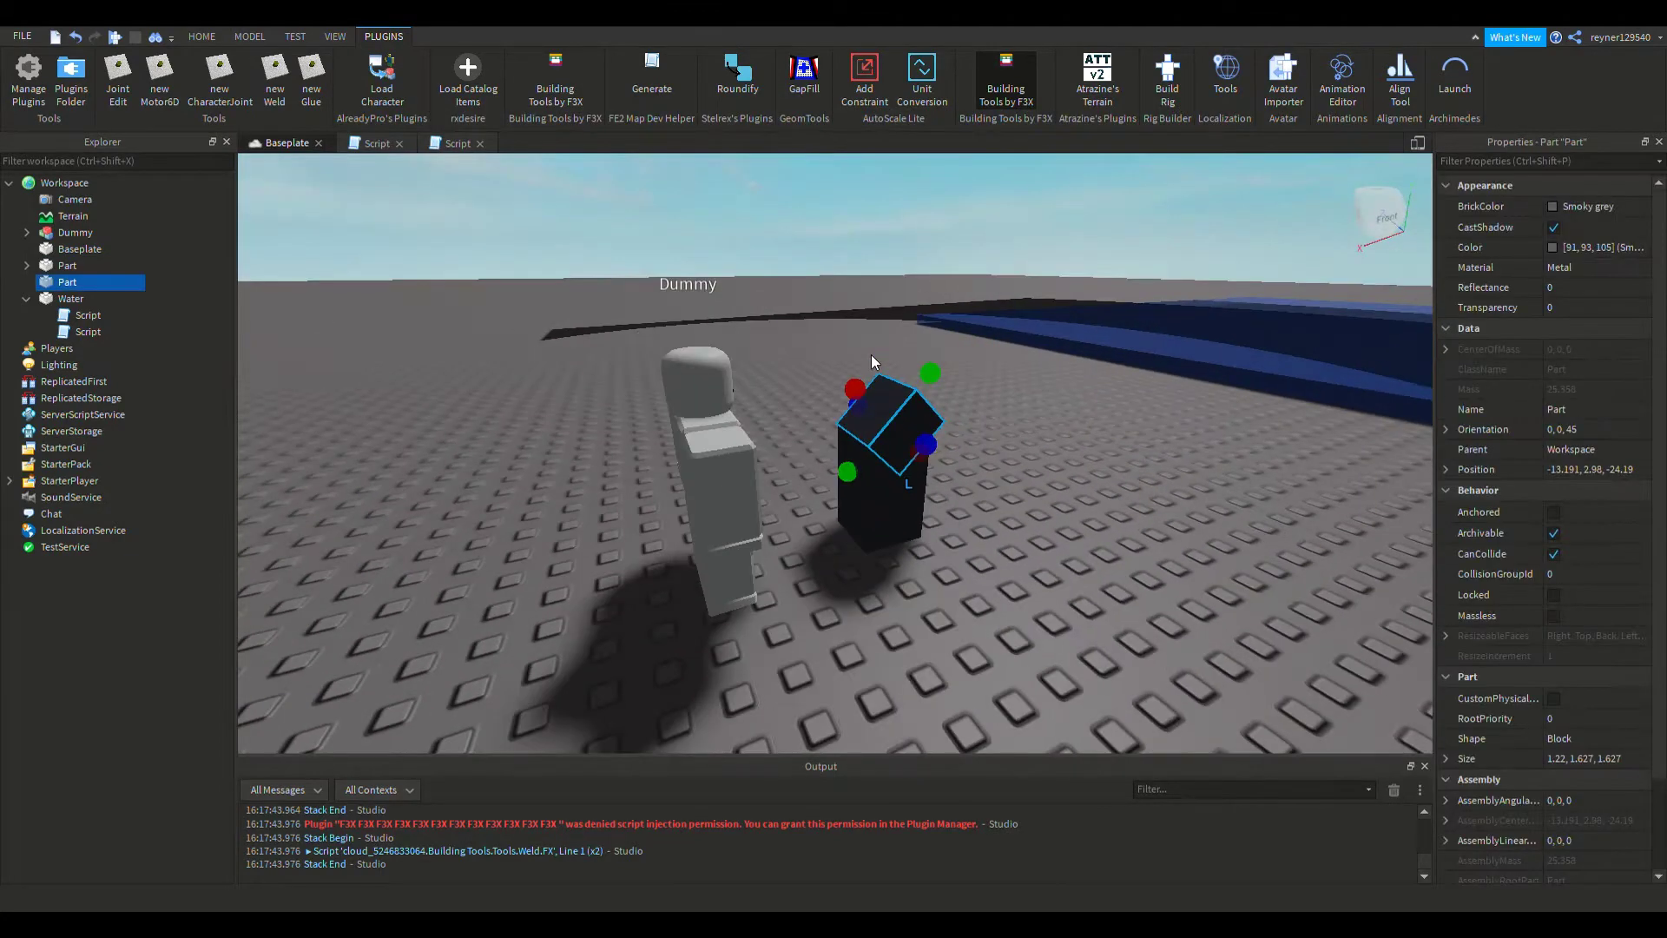
key("ctrl+d")
scroll(881, 347, "up", 3)
scroll(938, 278, "down", 3)
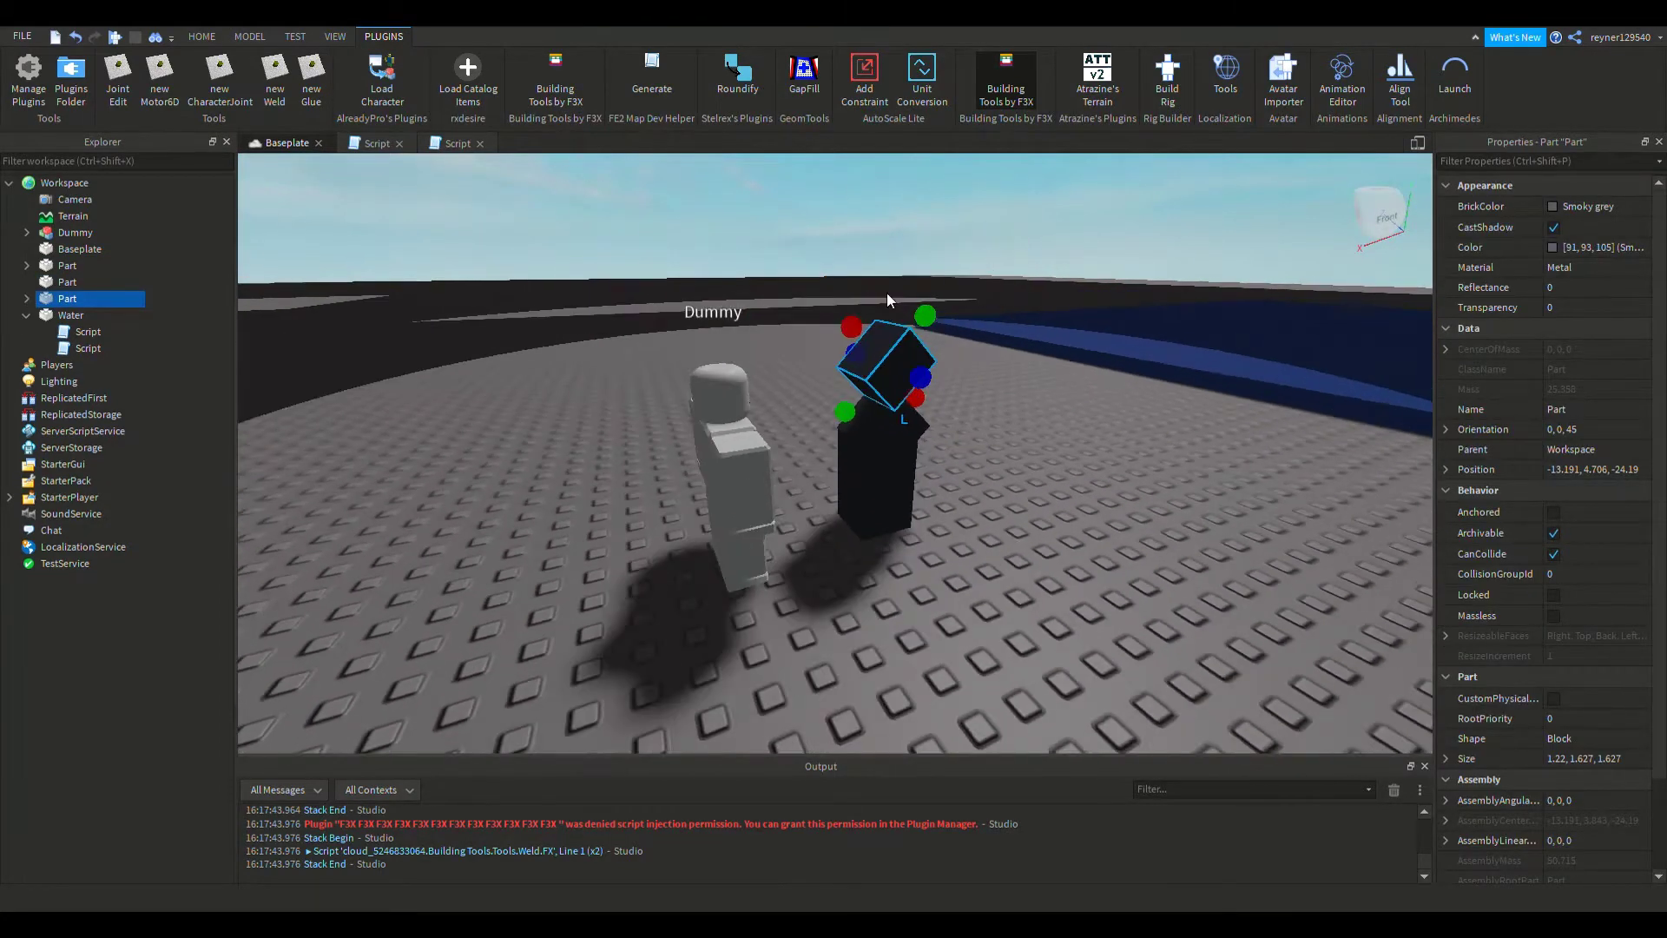
left_click_drag(857, 329, 913, 381)
mouse_move(888, 398)
left_mouse_down()
mouse_move(887, 427)
mouse_move(857, 405)
left_mouse_up()
left_click(891, 435)
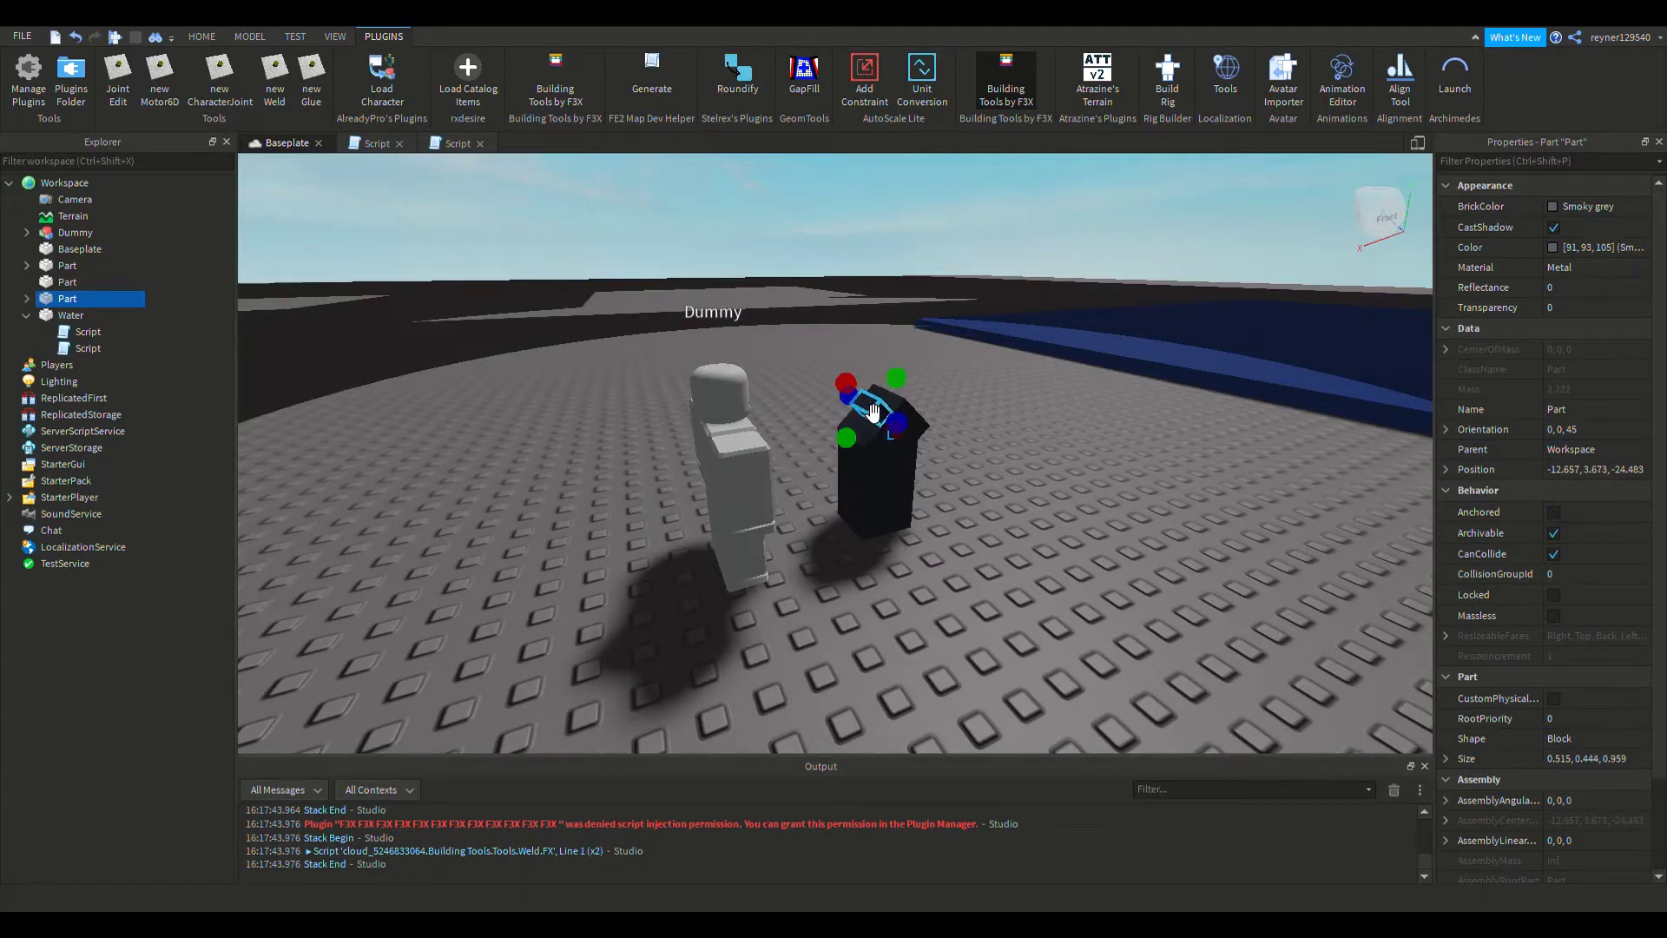
right_click_drag(874, 412, 863, 423)
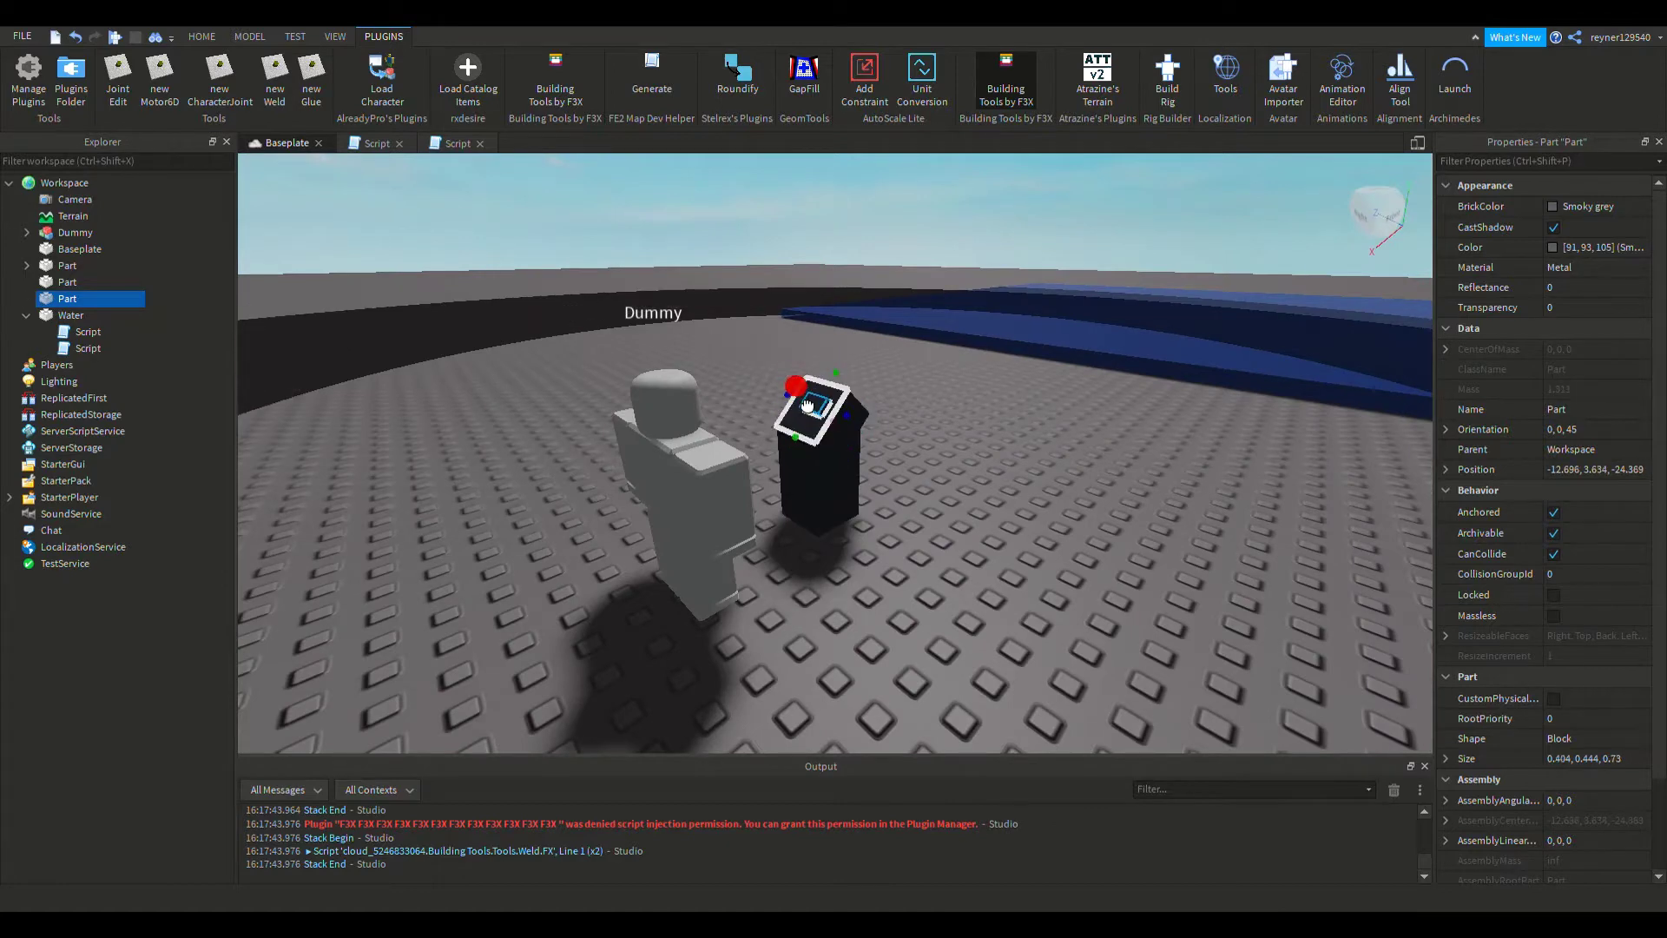
Form the copy into a thin plate of about 0.14 × 1.07 × 1.07 studs on the stand's slanted face and color it lime green
left_click_drag(812, 452, 808, 473)
key("a")
right_click_drag(802, 448, 802, 450)
left_click_drag(861, 492, 834, 494)
left_click_drag(935, 429, 938, 408)
key("d")
right_click_drag(930, 397, 899, 395)
left_click(202, 36)
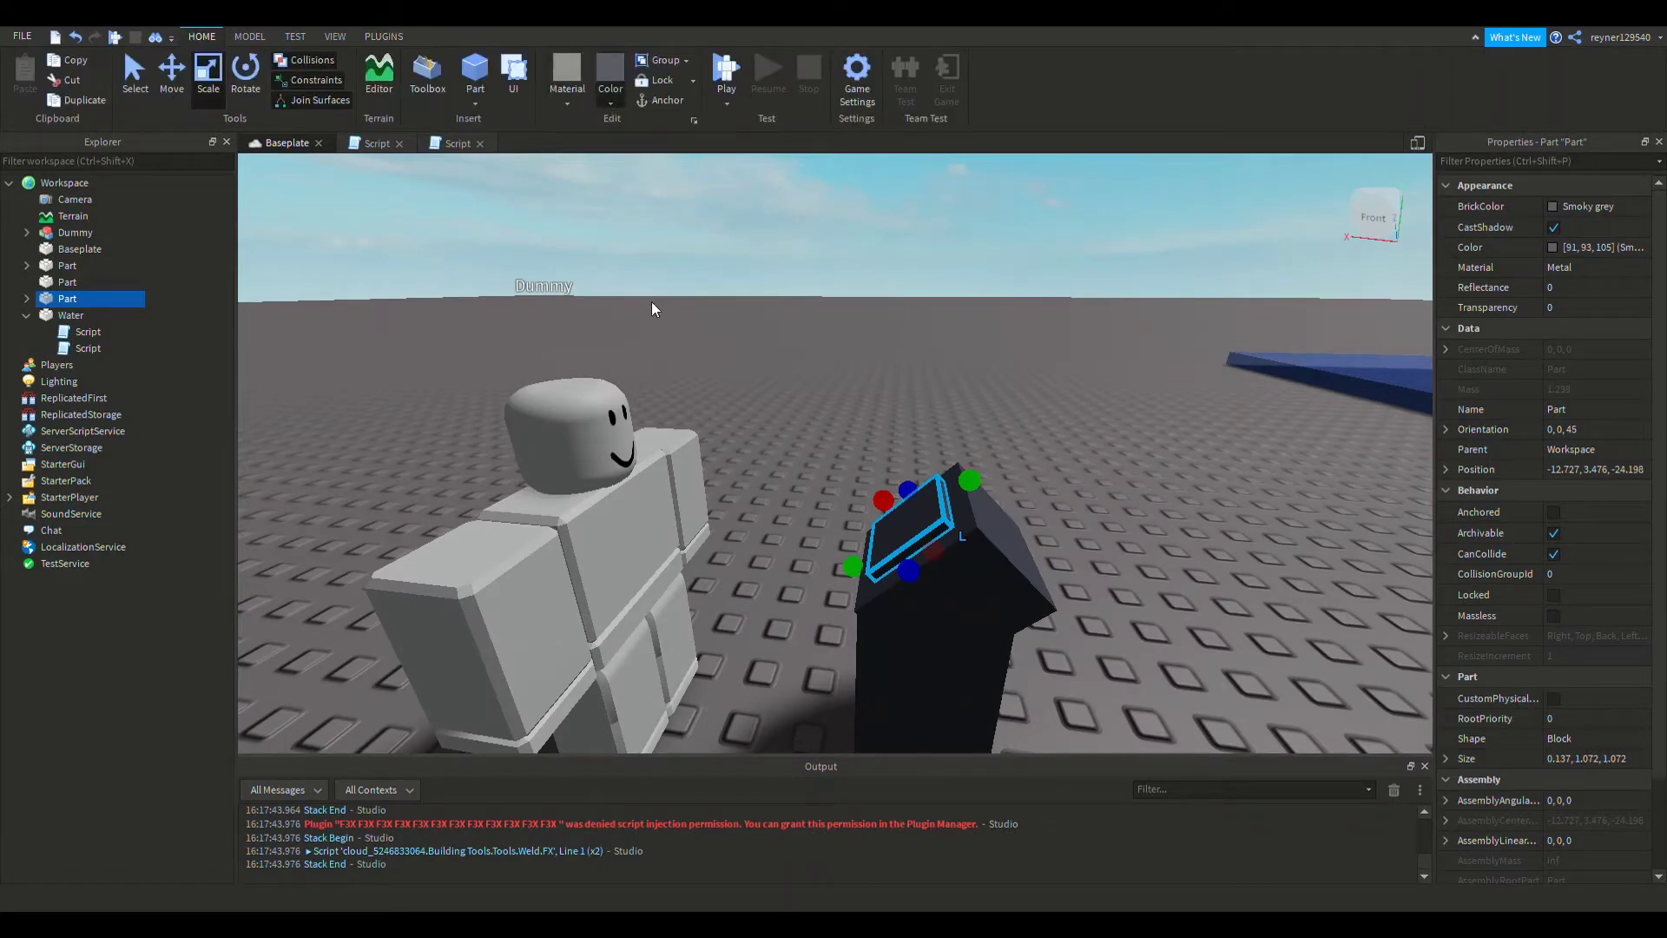
left_click(691, 191)
Resize the Water part with the F3X Resize tool, reducing its height by 27 studs to 1 stud
key("w")
right_click_drag(1047, 368, 1048, 378)
left_click(1047, 377)
scroll(1021, 376, "down", 10)
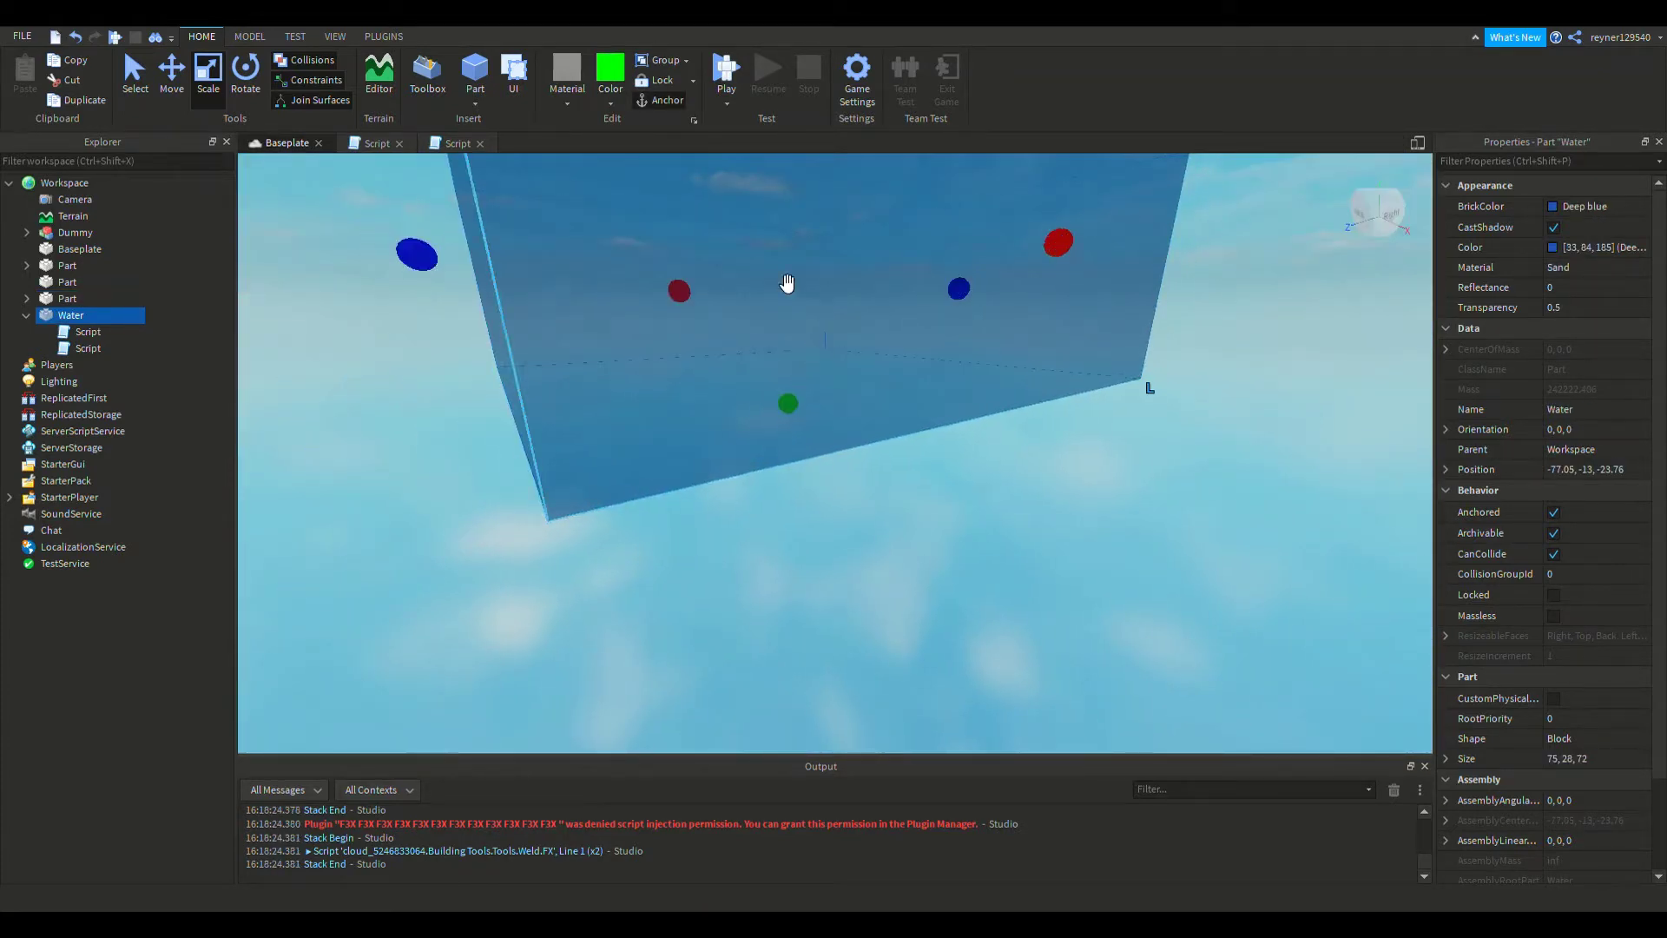
scroll(752, 200, "down", 3)
left_click(382, 37)
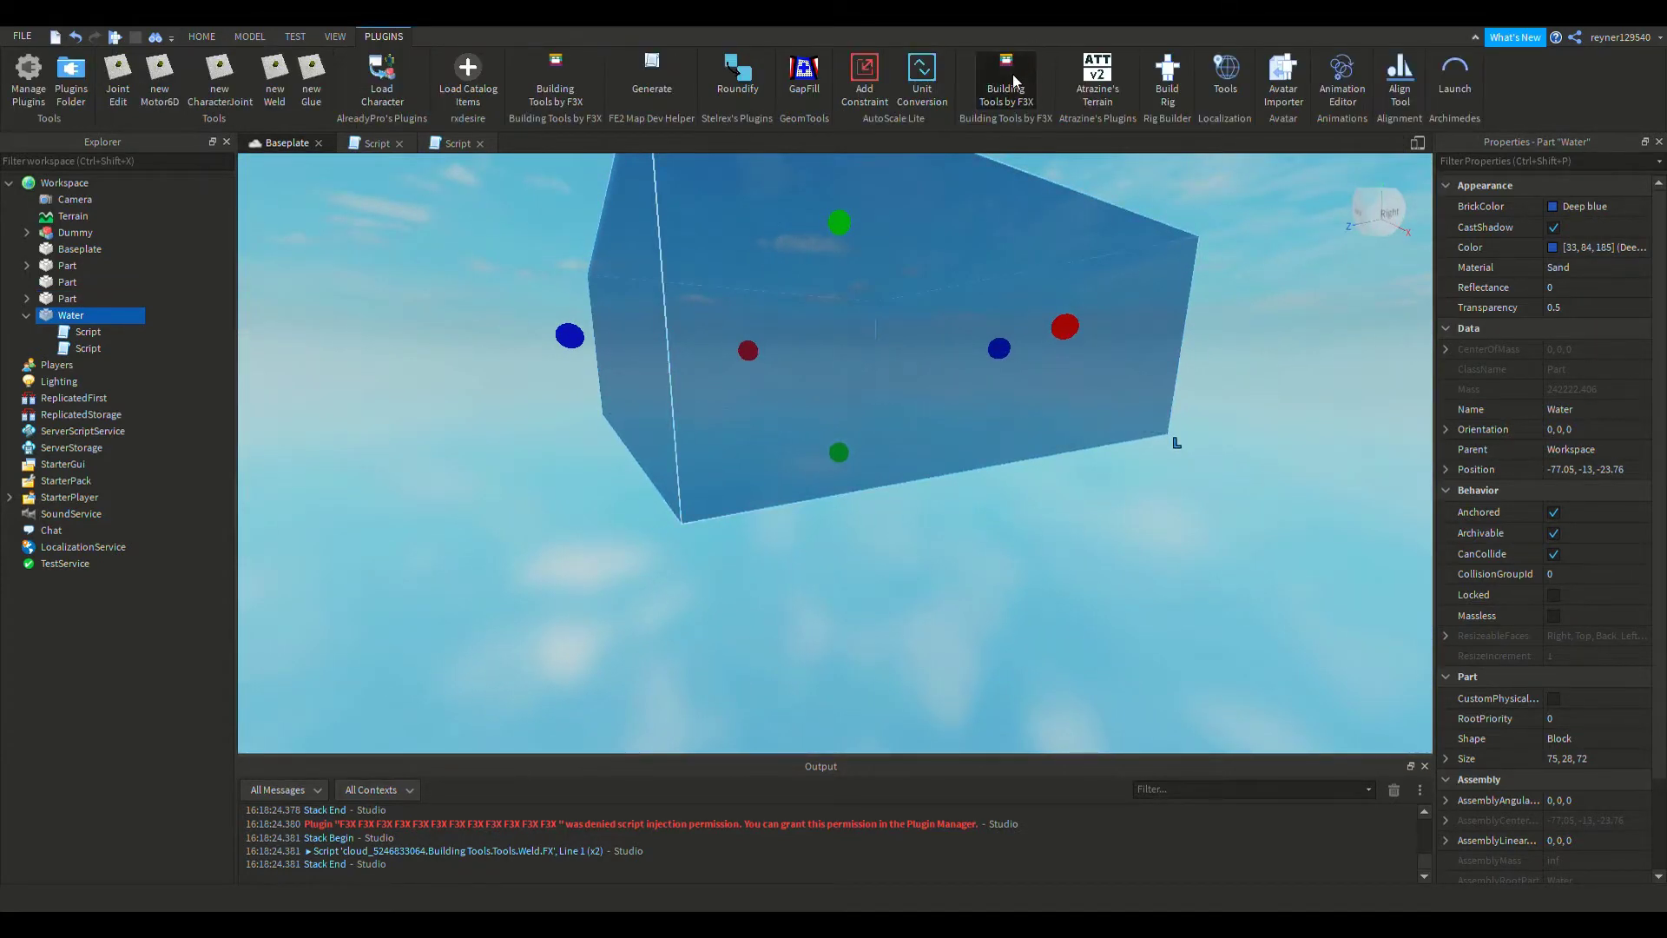
left_click(1013, 74)
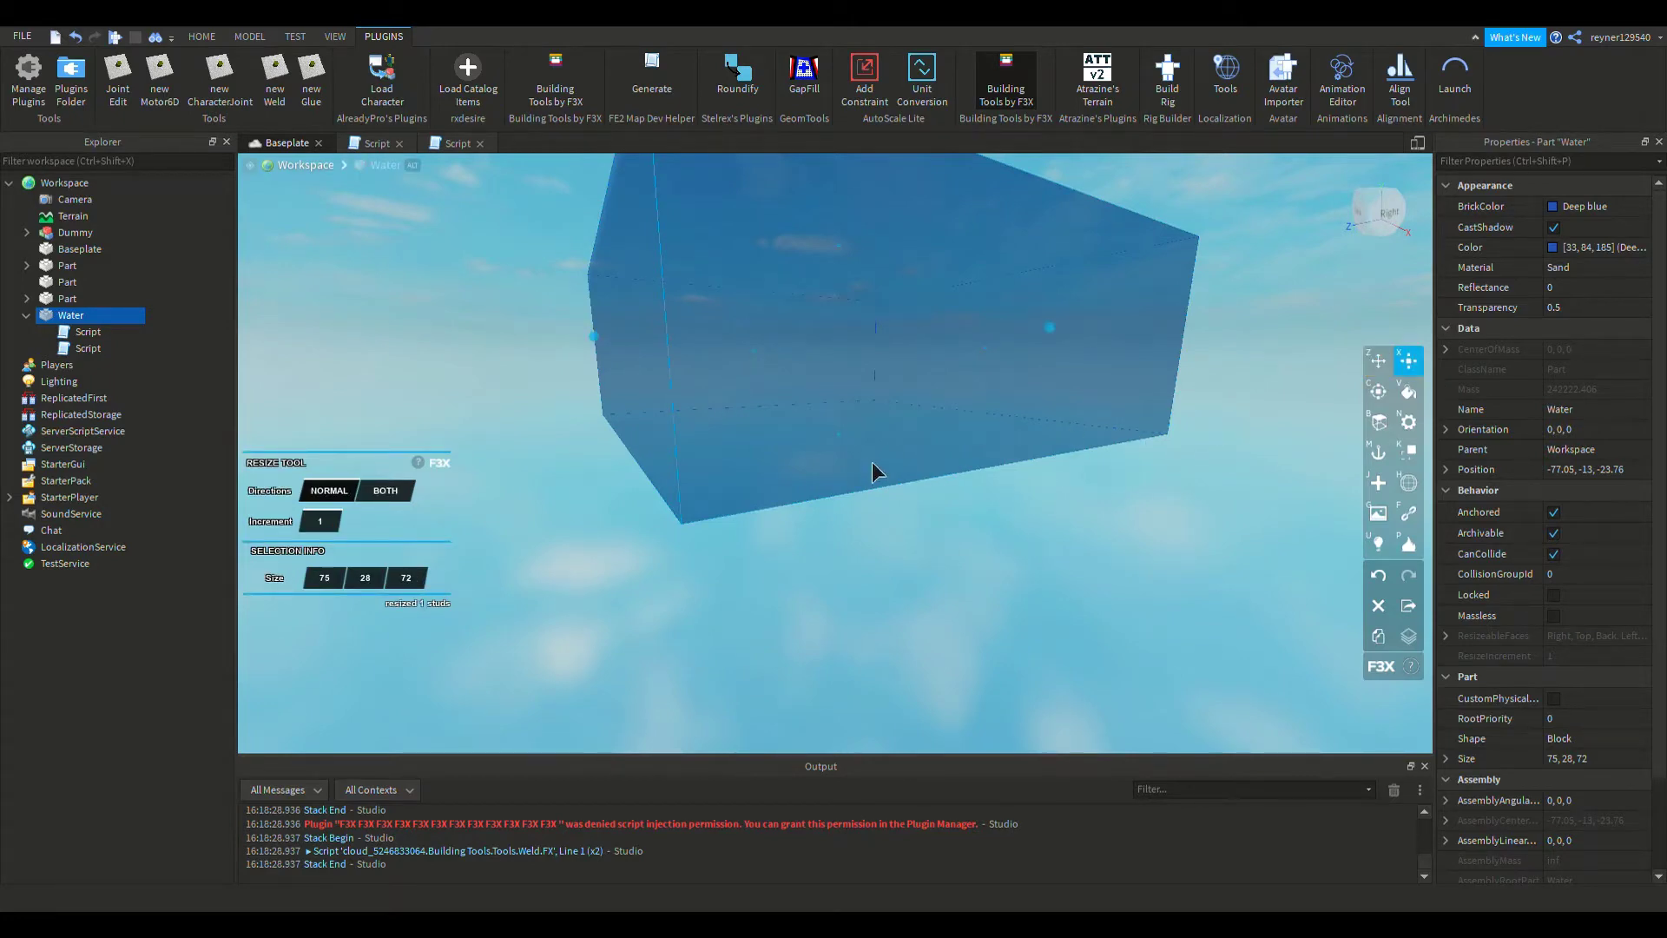
left_click_drag(872, 460, 903, 274)
right_click_drag(903, 274, 879, 420)
scroll(943, 292, "down", 5)
left_click(939, 296)
Select the lime green button plate and add a Script inside it
scroll(879, 419, "up", 5)
left_click(840, 538)
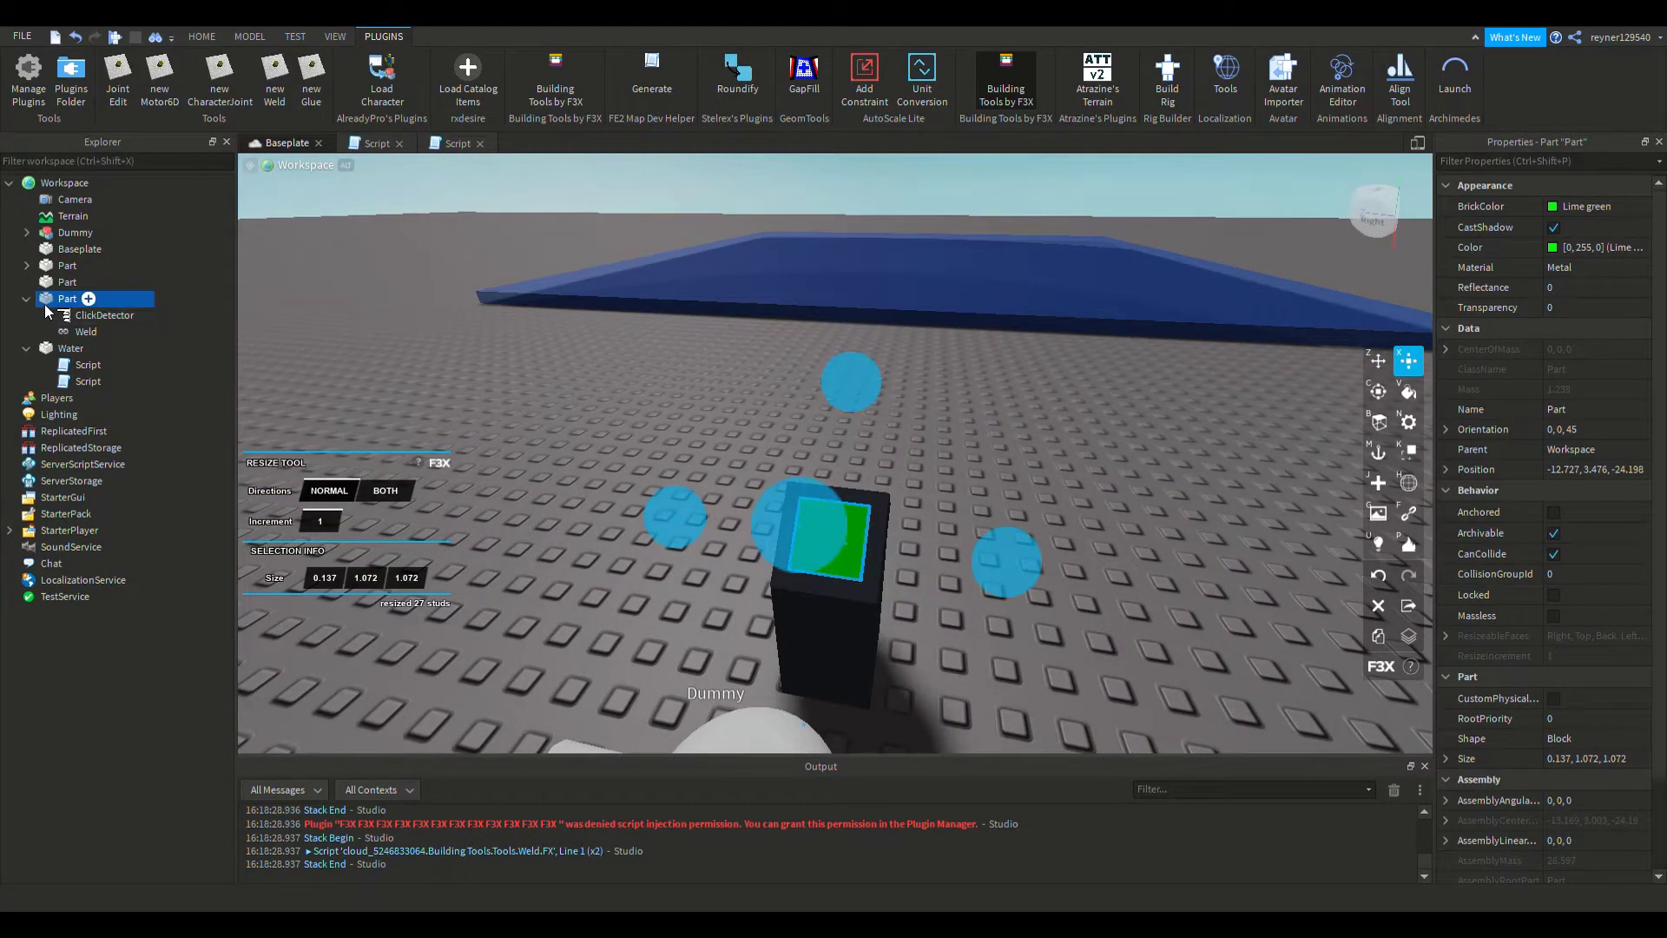
left_click(47, 378)
left_click(294, 141)
Group the Water part into a model and clear the selection
right_click_drag(857, 401, 900, 431)
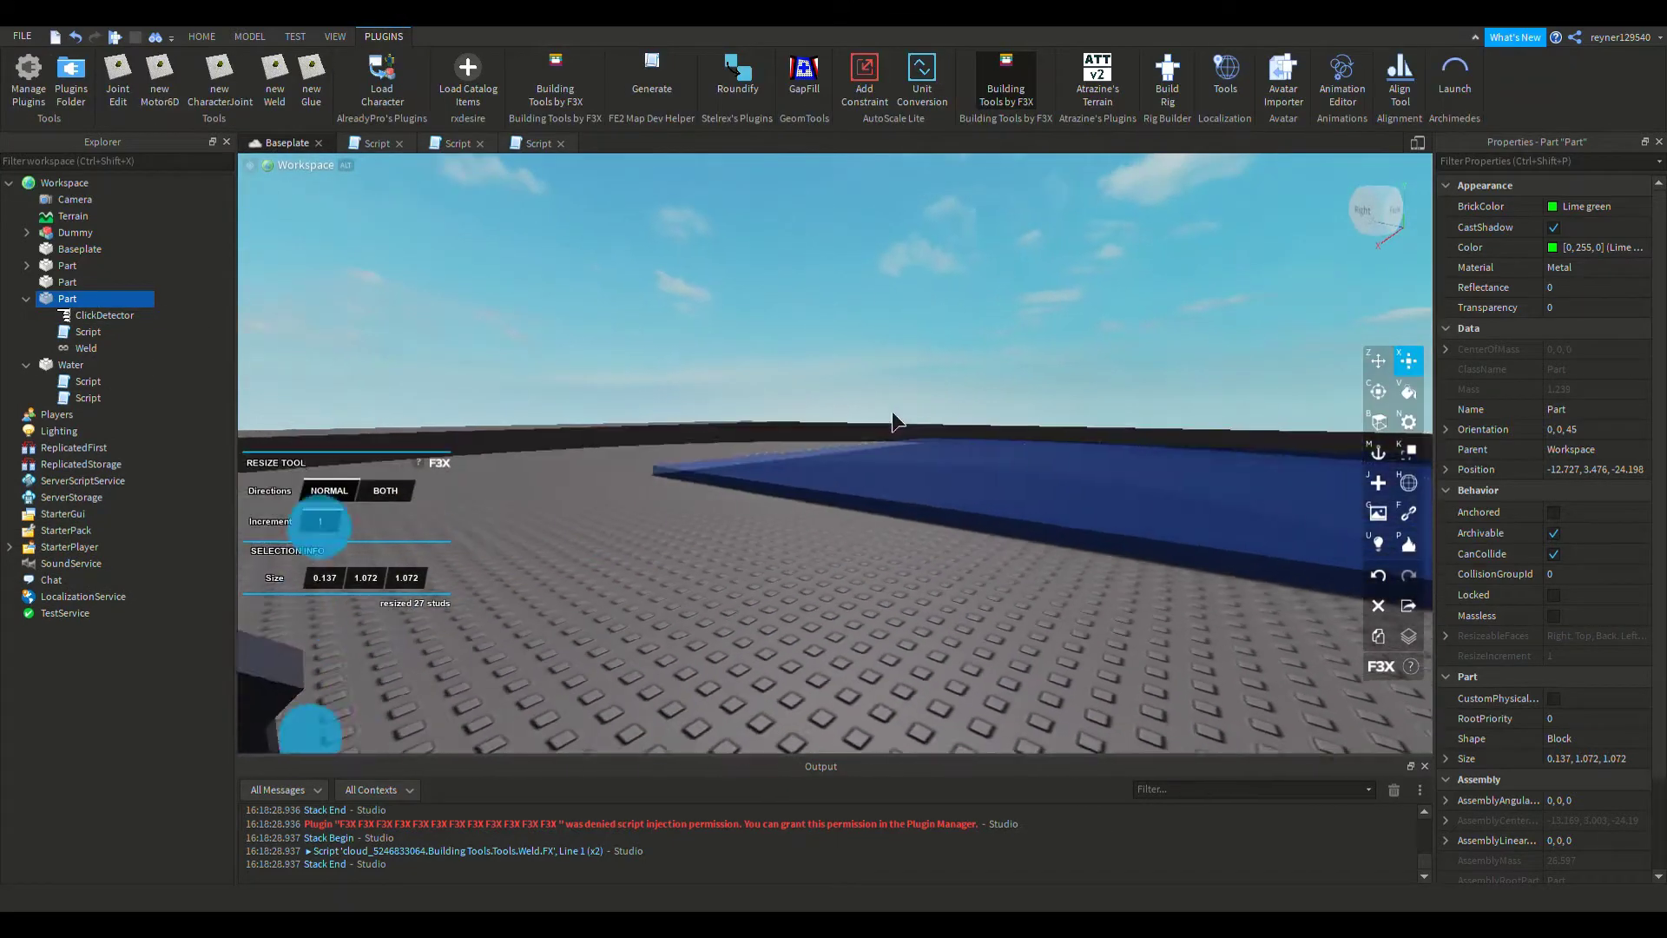
left_click(915, 528)
key("d")
key("d")
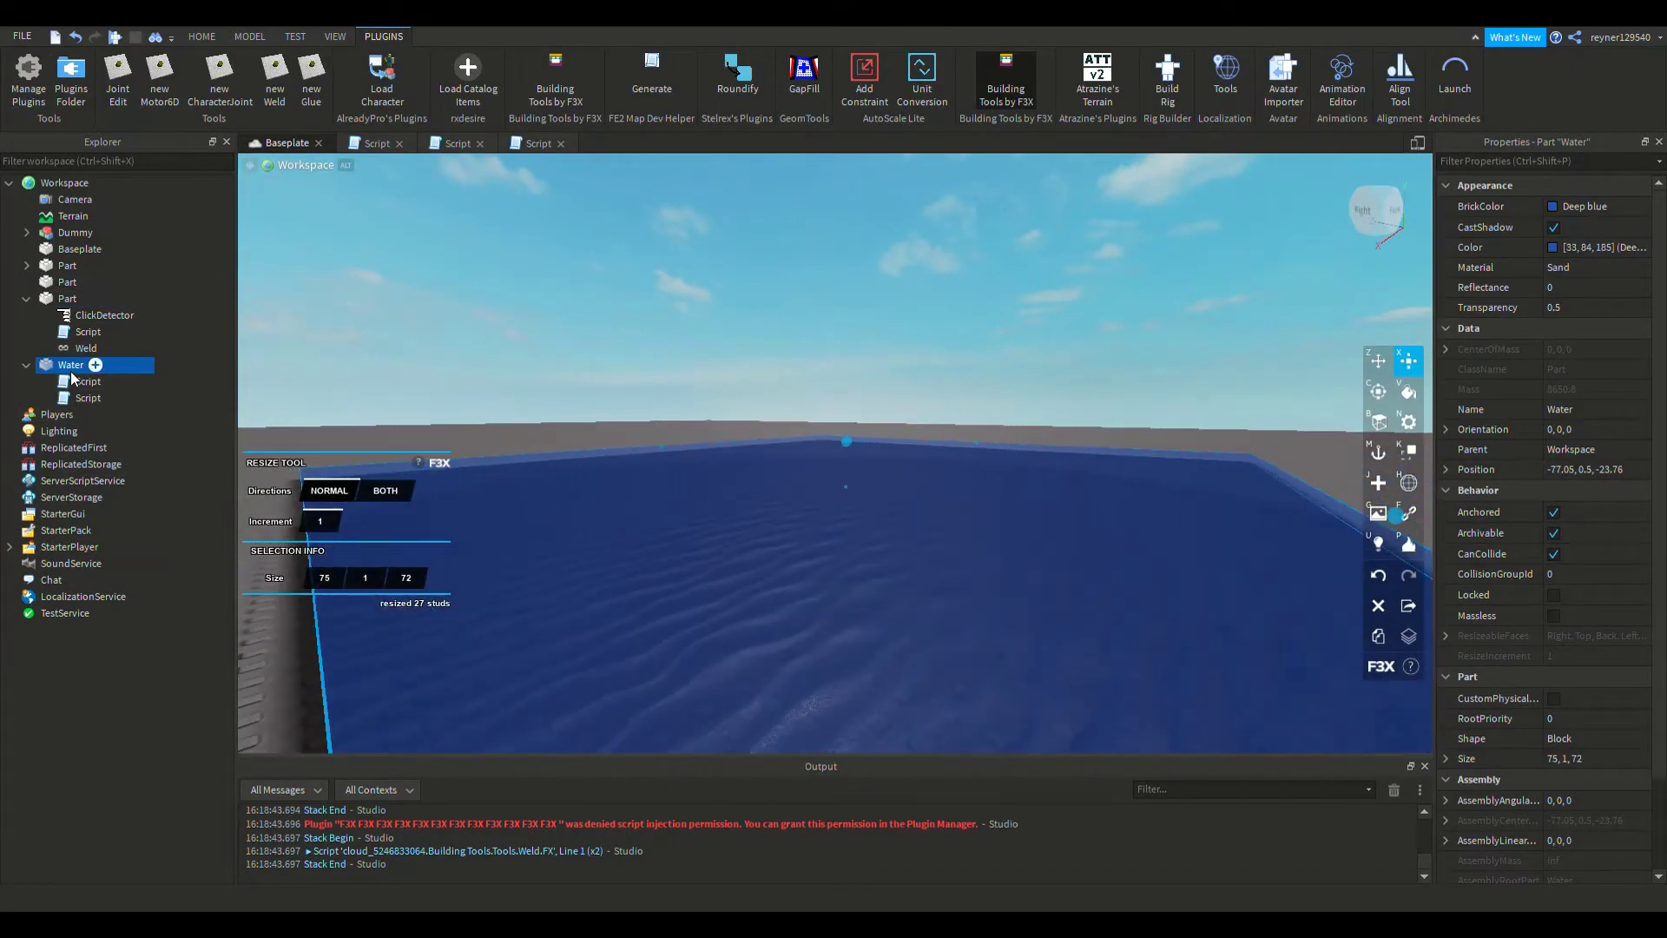
key("ctrl+g")
scroll(686, 370, "down", 5)
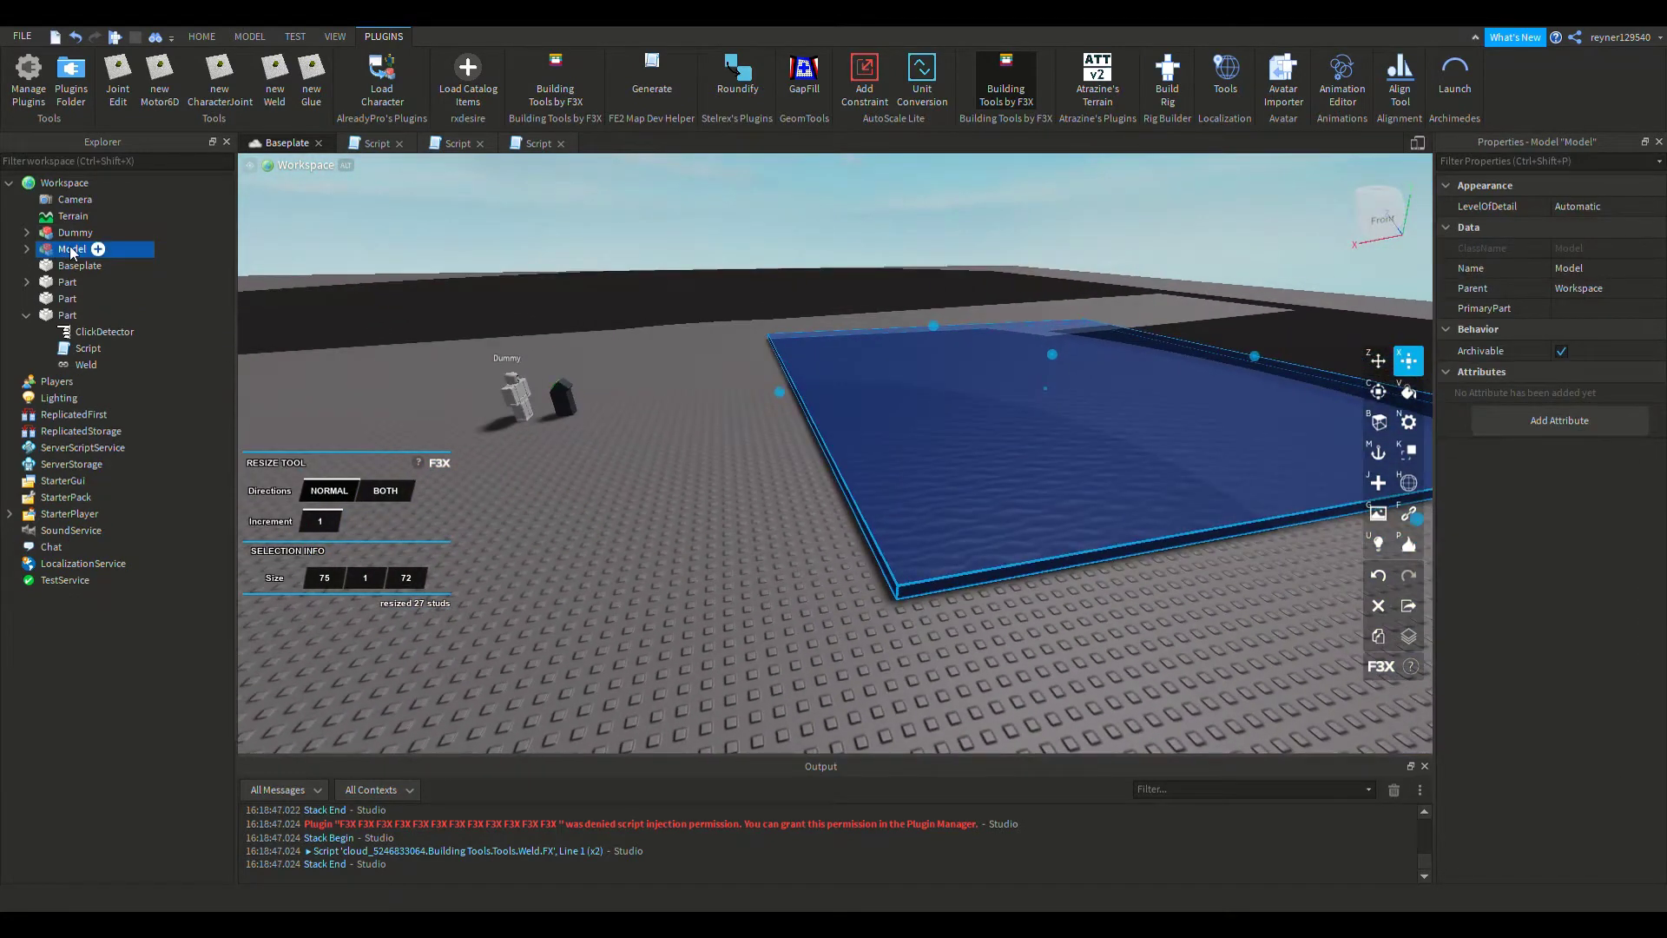
key("w")
right_click_drag(852, 331, 1593, 158)
key("s")
left_click(381, 257)
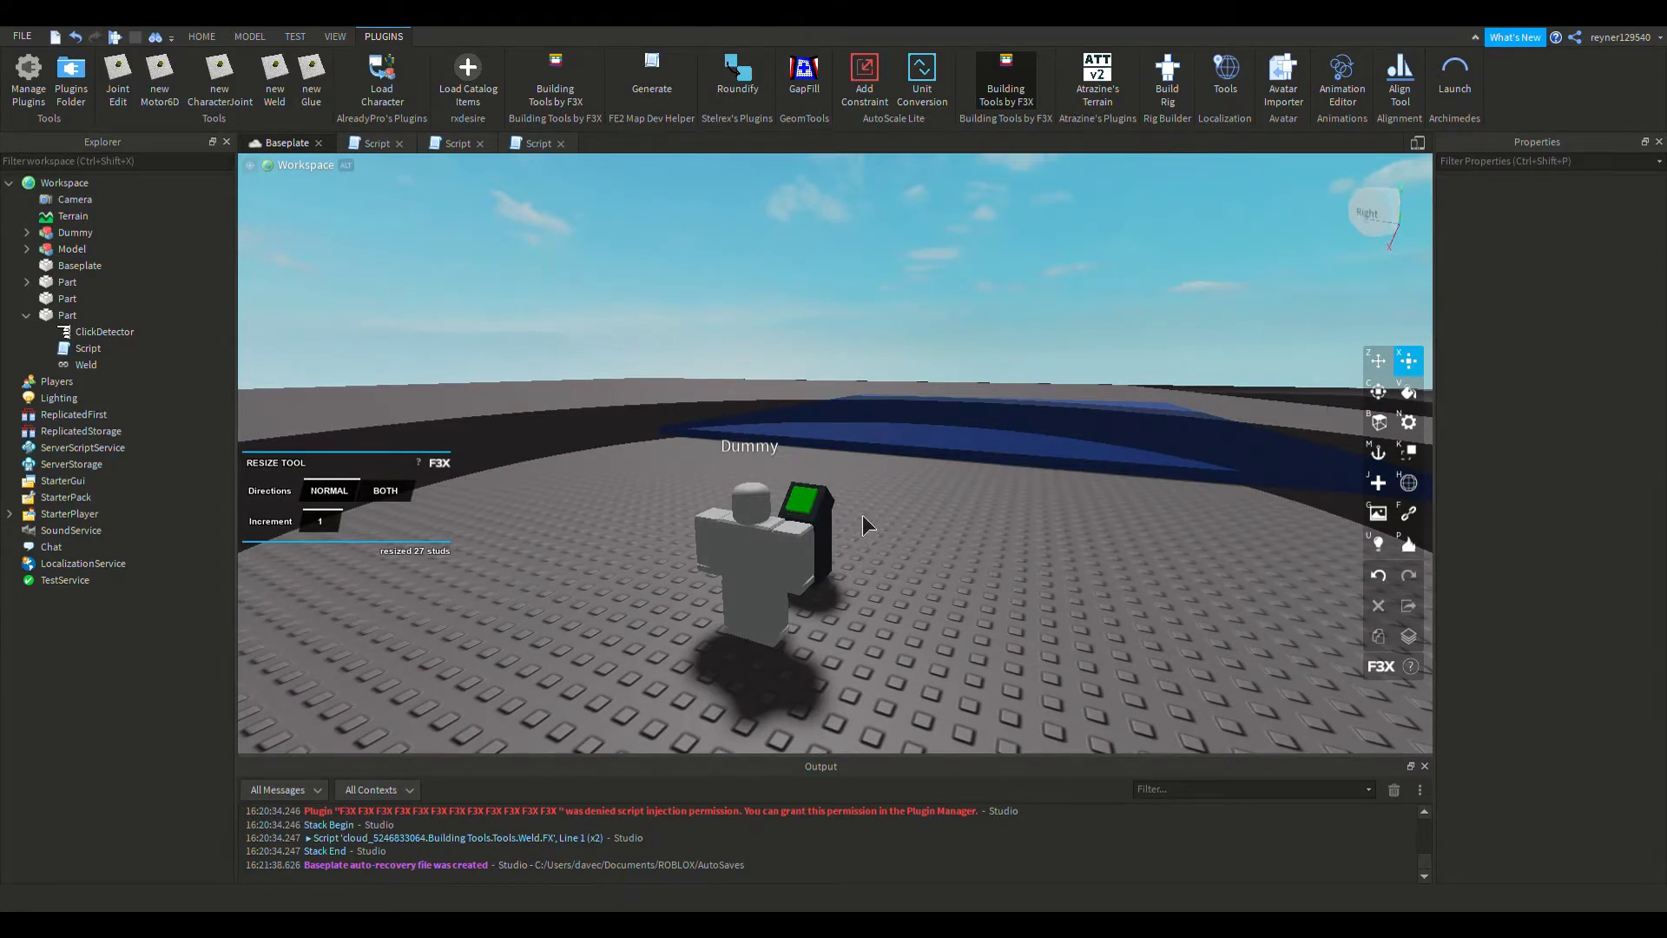
Replace the default print line in the green button's script with a ClickDetector MouseClick function that moves Model to Vector4.new(0,0,0)
left_click(837, 534)
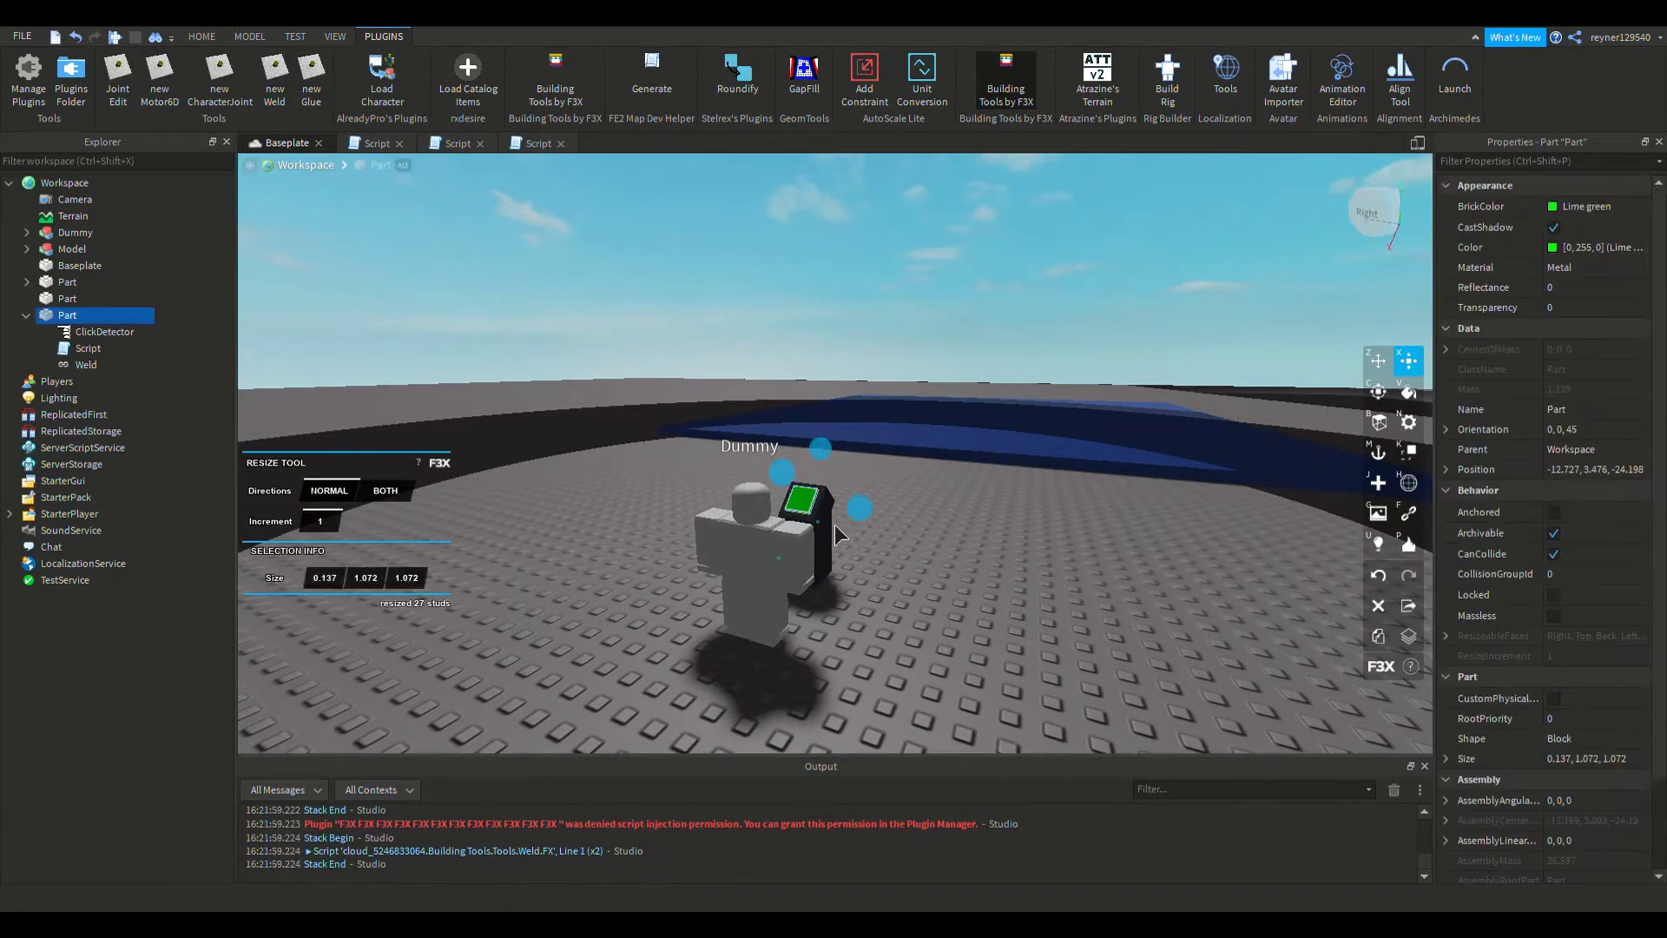
double_click(75, 347)
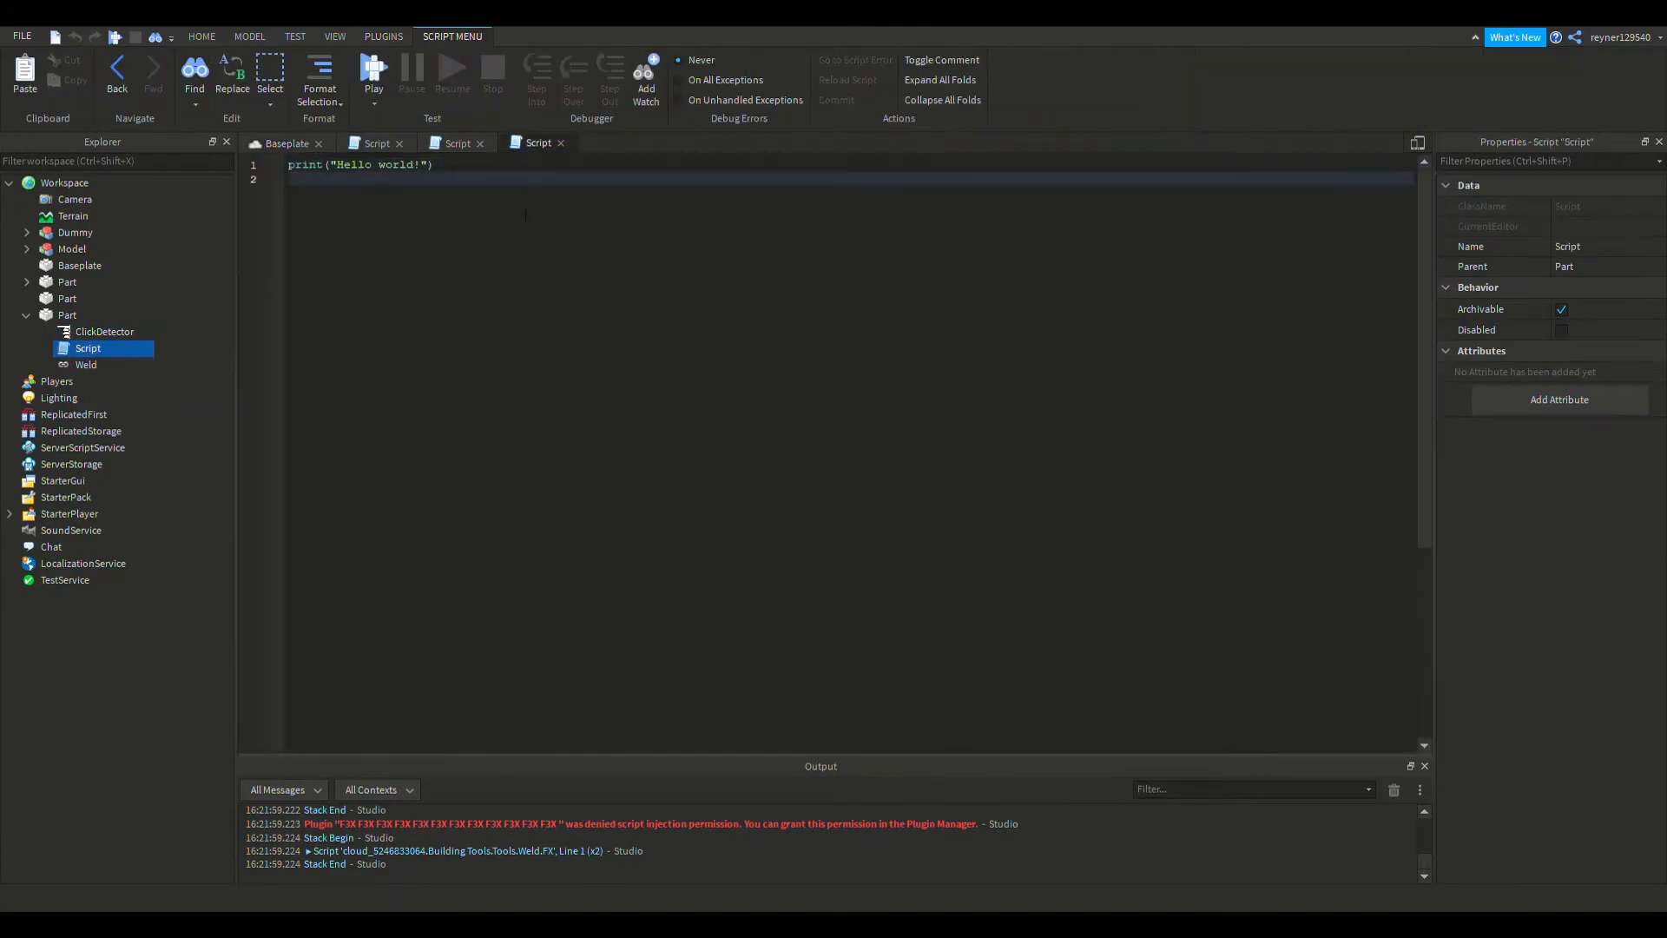
triple_click(303, 165)
key("BackSpace")
type("Part = script.Parent Model = game.Workspace:WaitForChild(\"Model\")  Part.ClickDetector.MouseClick:connect(function() \tModel:MoveTo(Vector4.new(0,0,0))  end)")
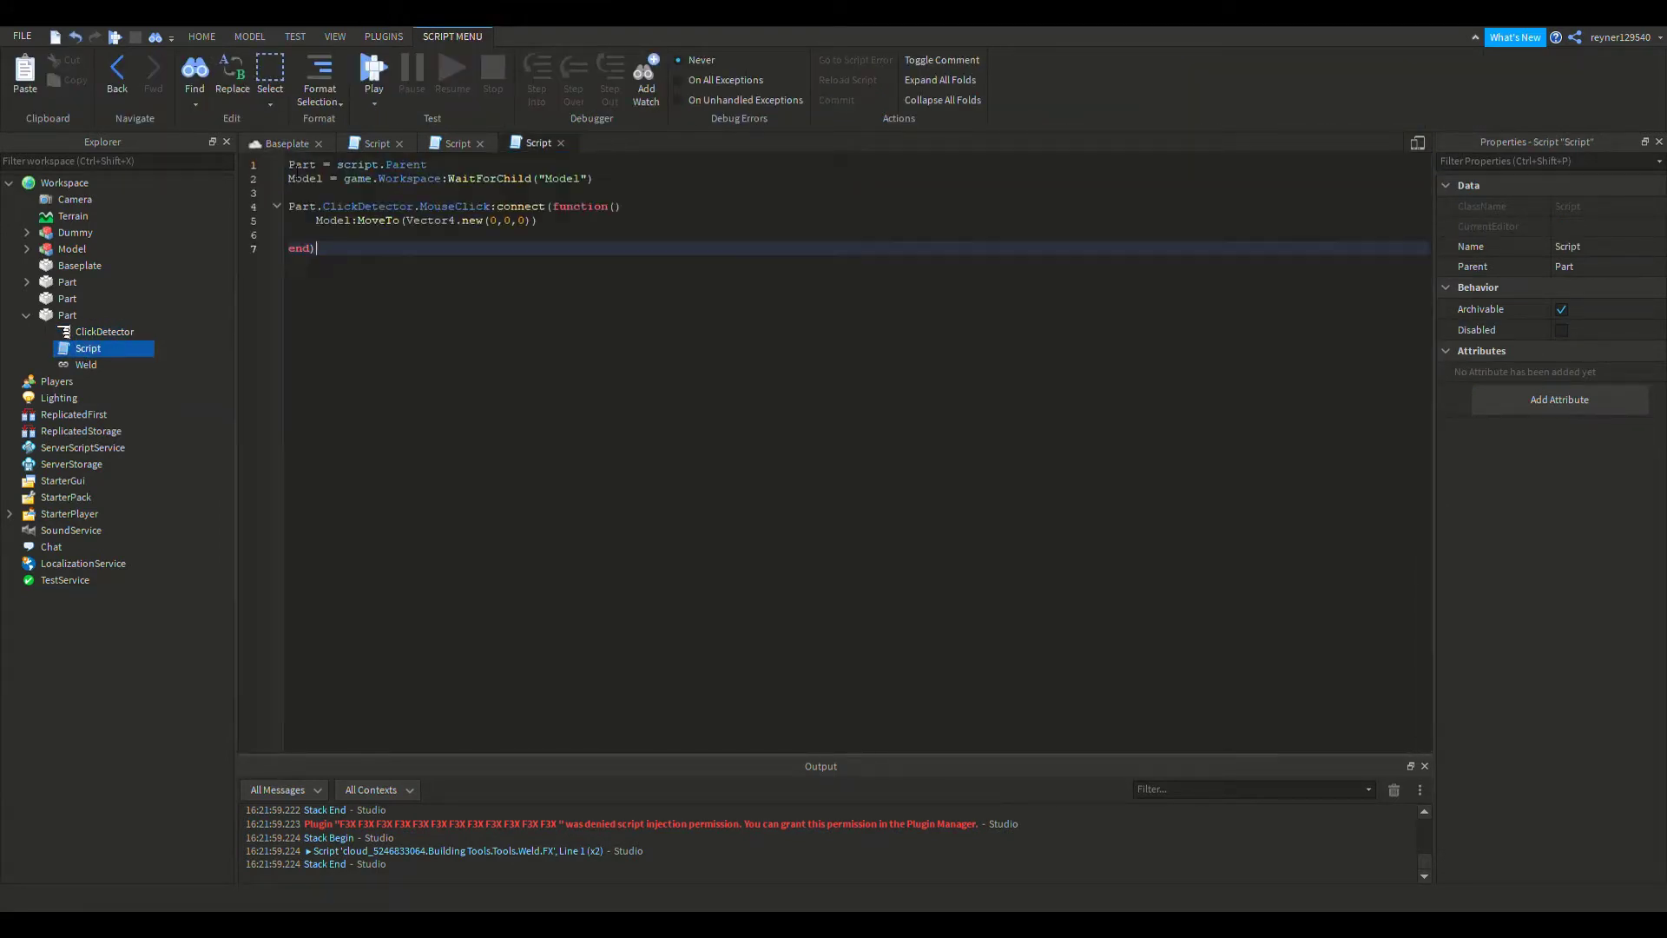
Change Vector4 to Vector3 in the script's MoveTo line
left_click(456, 222)
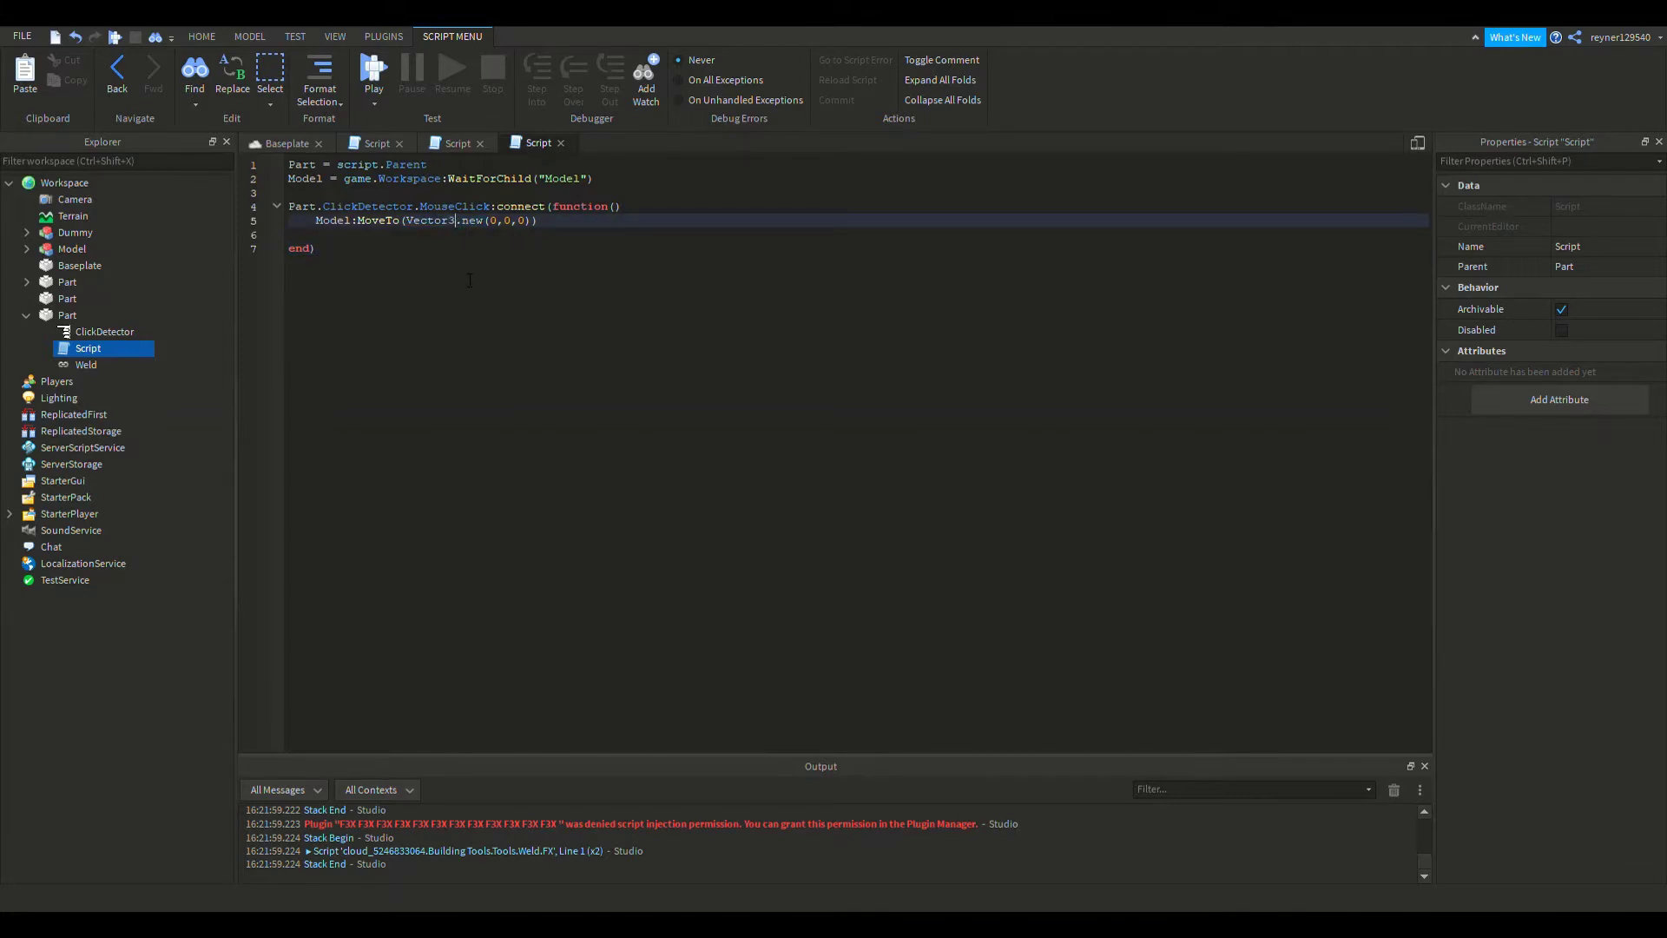
left_click(571, 271)
left_click(504, 222)
left_click_drag(547, 248, 230, 212)
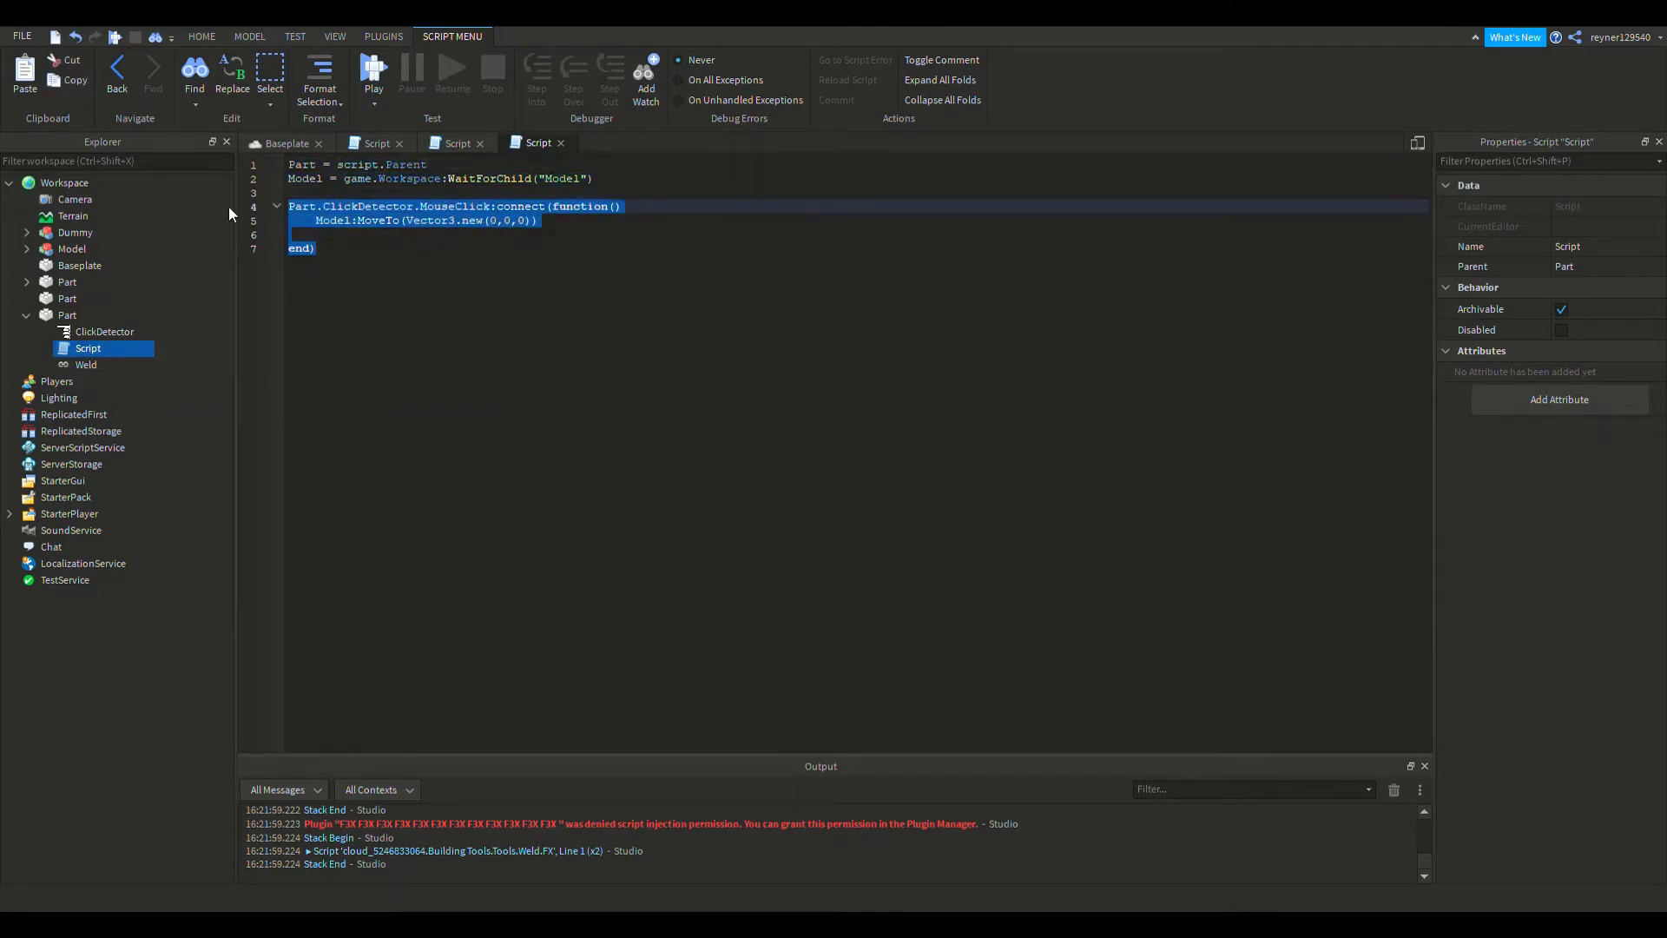
left_click(392, 274)
key("ctrl+a")
left_click(388, 249)
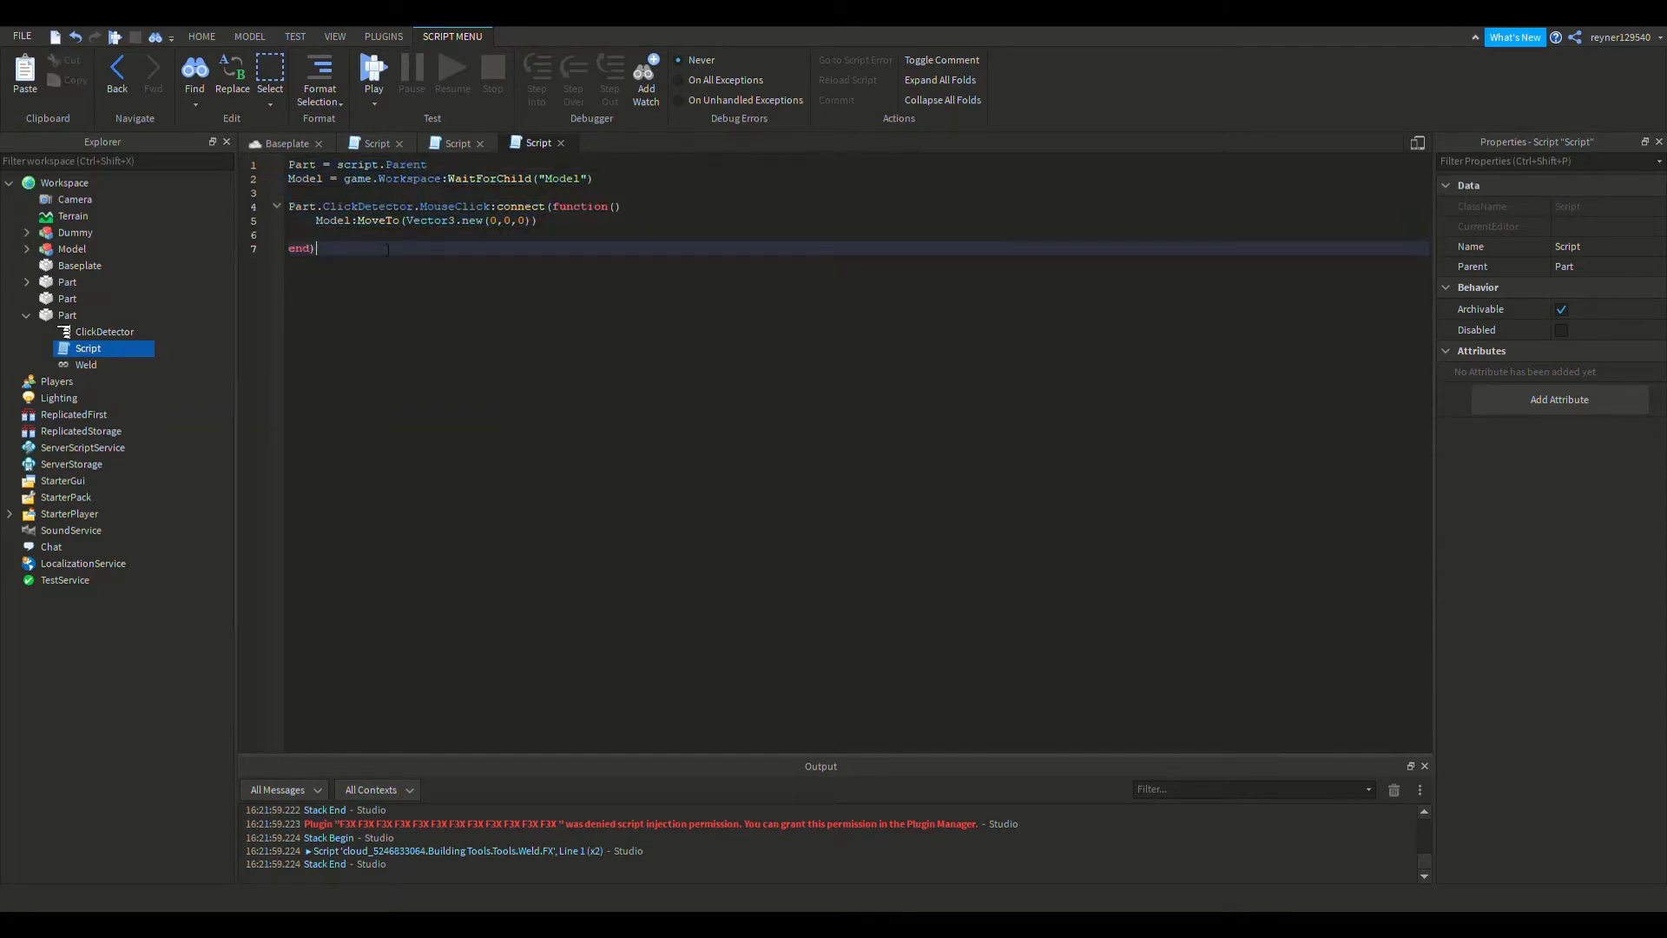
Return to the 3D scene and insert a new block part on the water's surface
left_click(263, 143)
scroll(903, 405, "up", 5)
right_click_drag(895, 444, 890, 473)
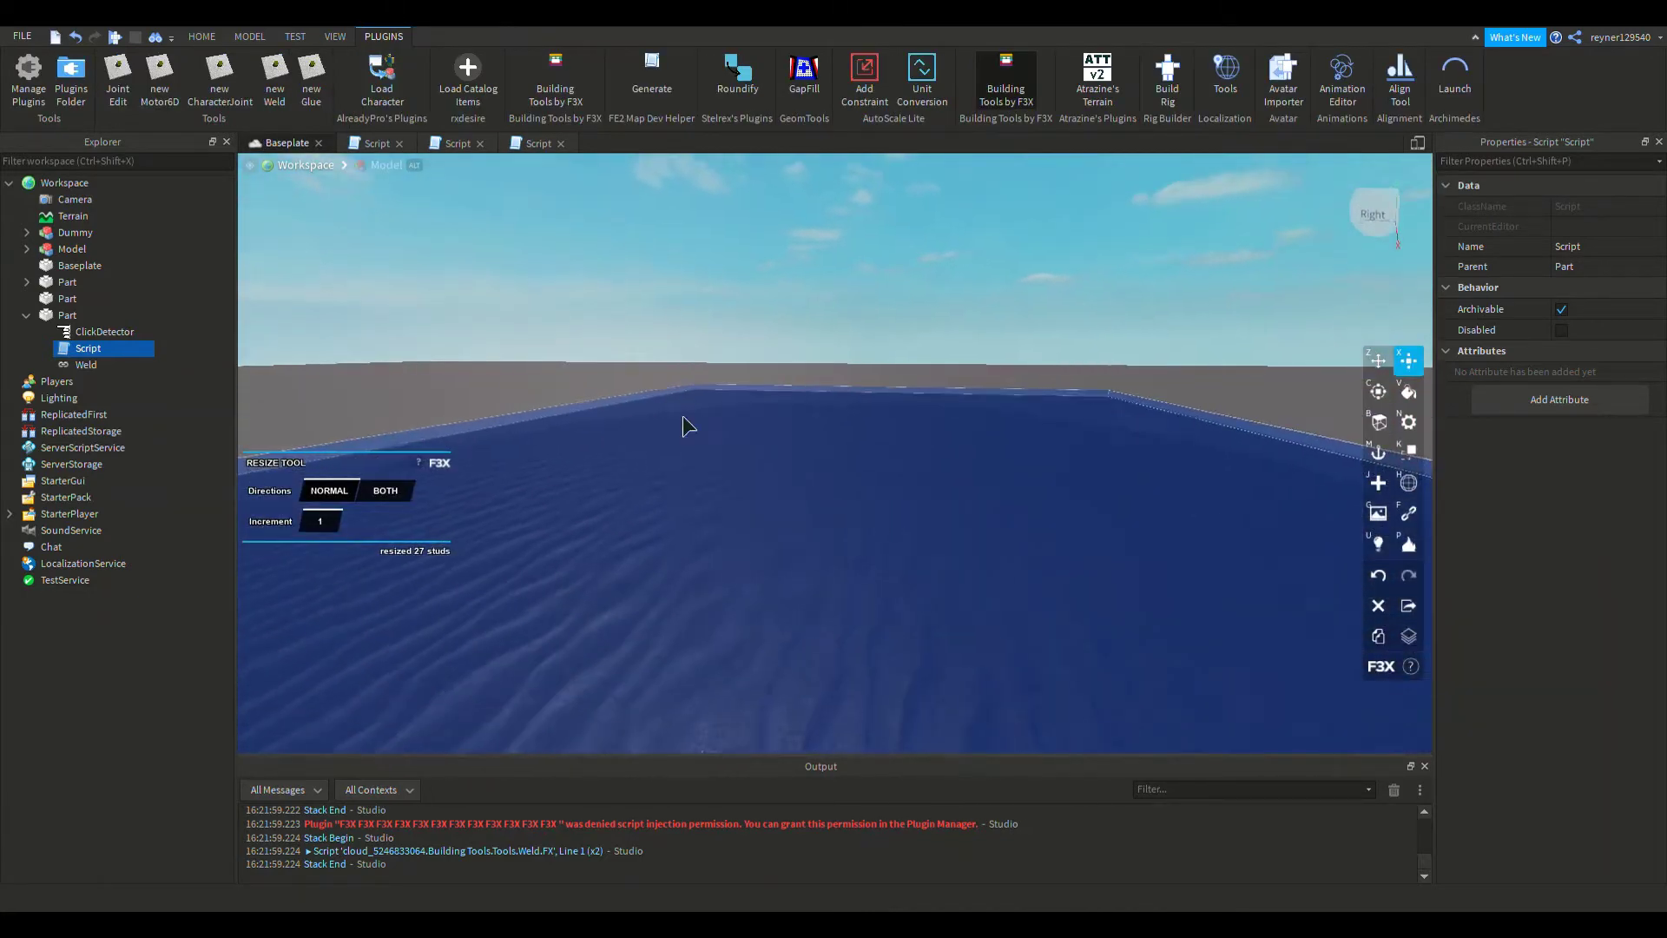
left_click(202, 37)
scroll(892, 314, "down", 5)
right_click_drag(894, 309, 891, 317)
scroll(892, 318, "up", 4)
left_click(486, 75)
right_click_drag(1020, 395, 919, 614)
scroll(918, 614, "up", 3)
scroll(877, 587, "down", 2)
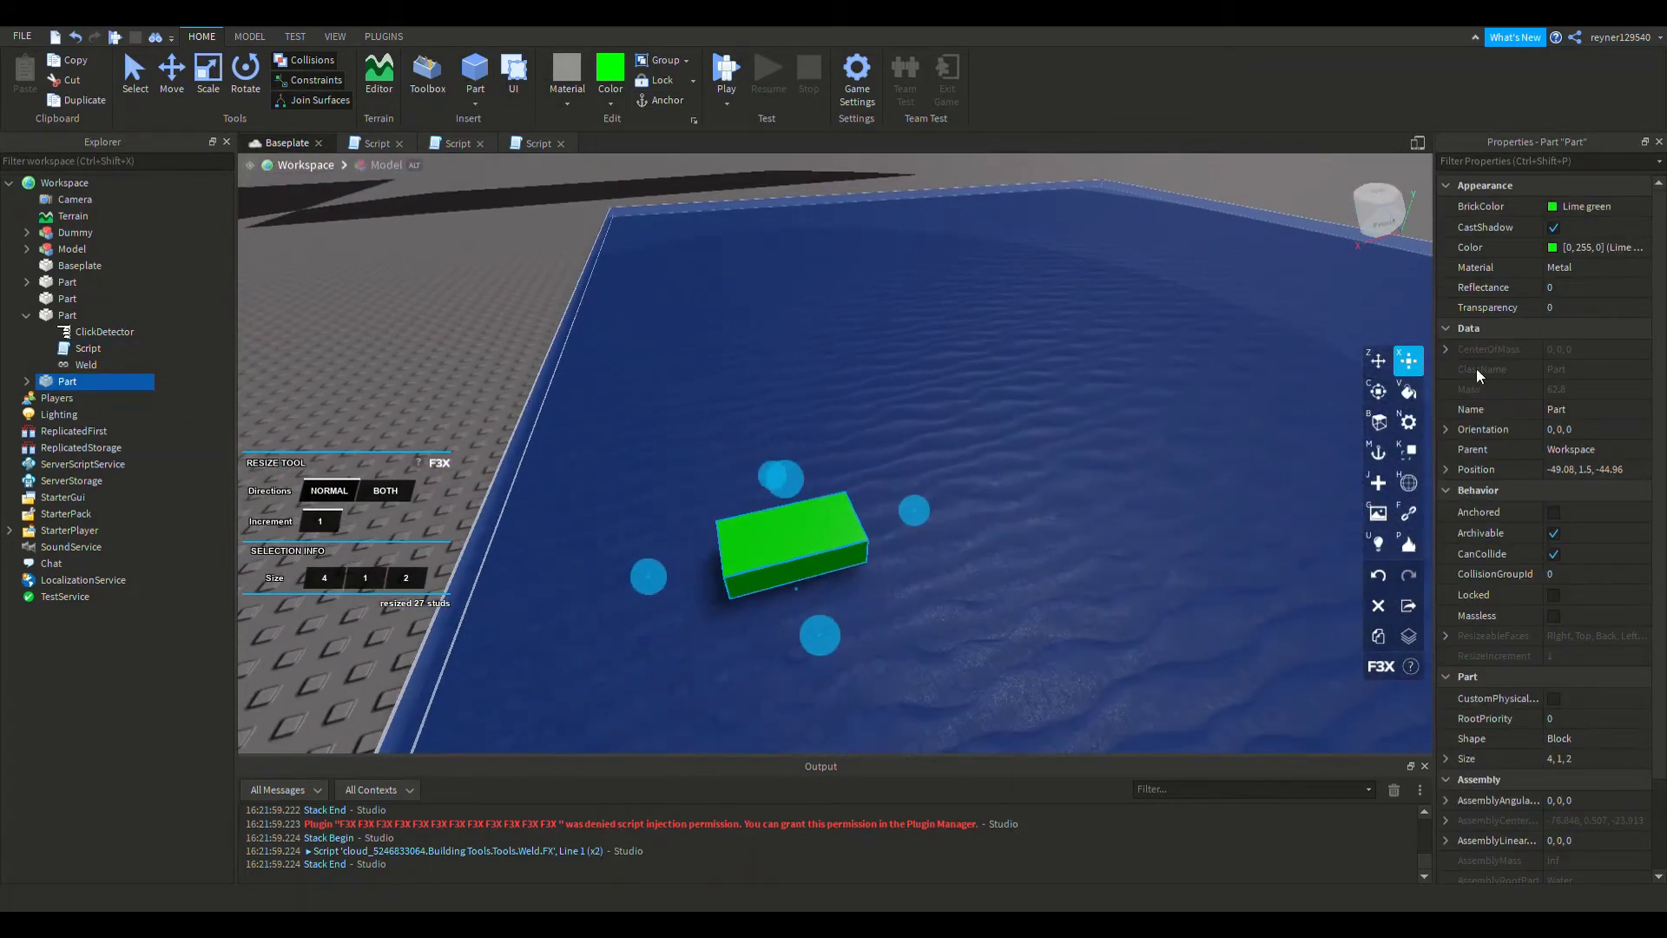
Move the new part into the middle of the water with the F3X Move tool, to about -73.73, -0.52, -20.74
left_click(1382, 367)
left_click_drag(851, 560, 980, 491)
right_click_drag(980, 491, 980, 491)
left_click_drag(980, 491, 980, 492)
right_click_drag(980, 491, 981, 492)
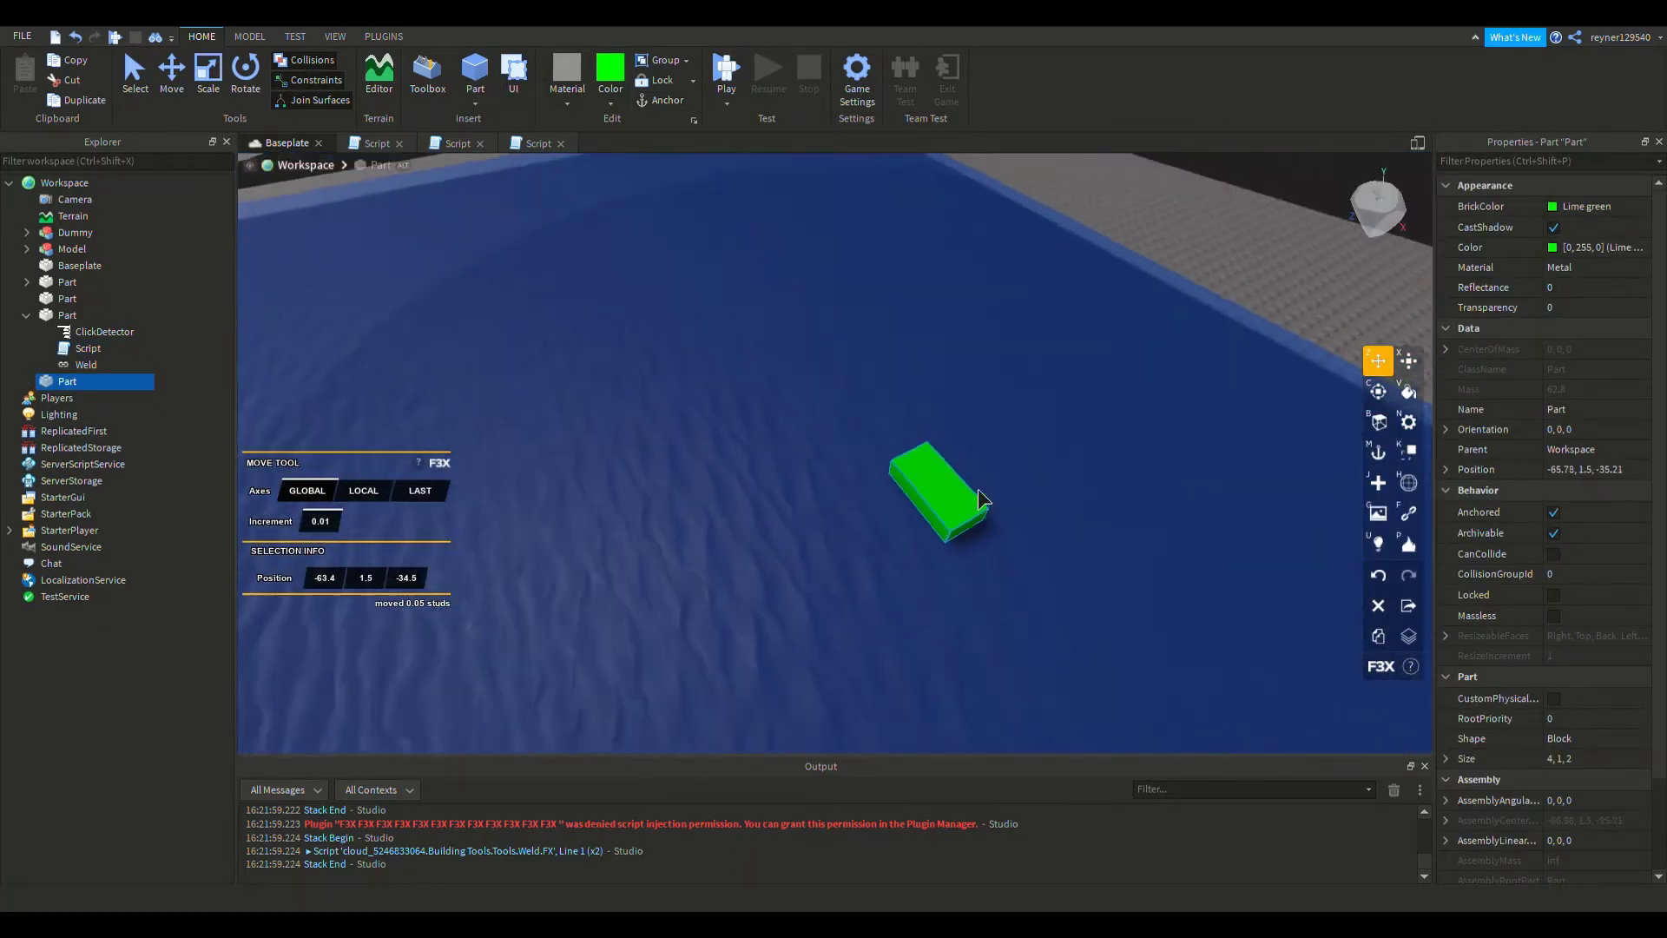
scroll(980, 492, "down", 4)
left_click_drag(980, 491, 752, 462)
key("w")
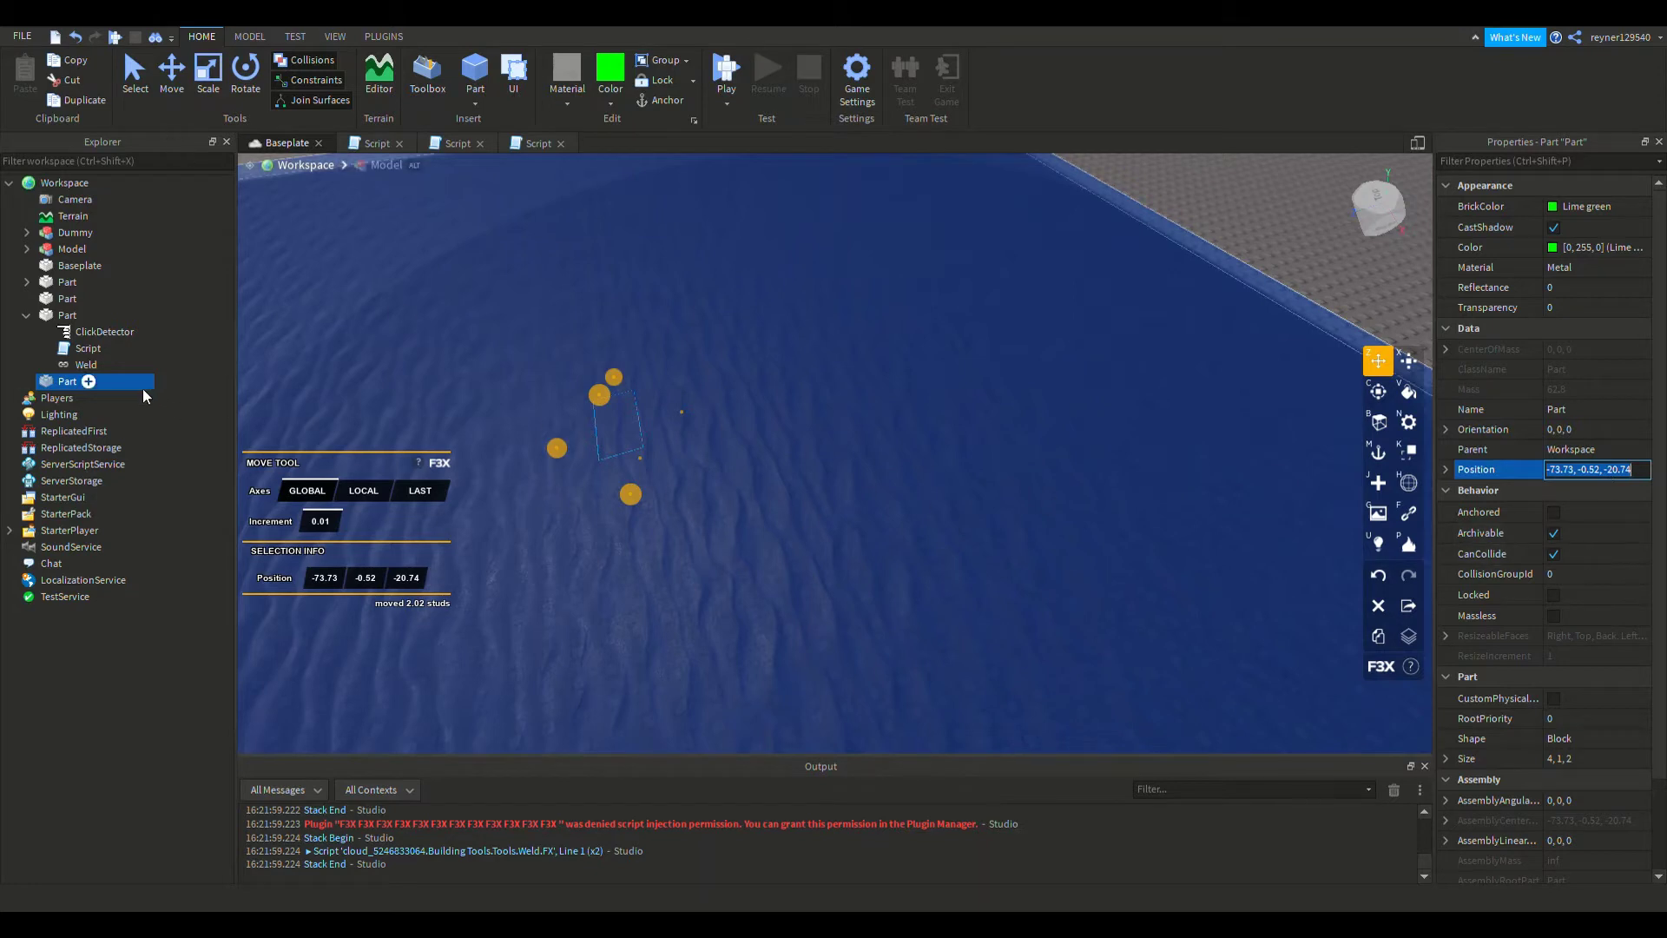
Reopen the green button's script and replace the 0,0,0 coordinates in the MoveTo line's Vector3
double_click(74, 354)
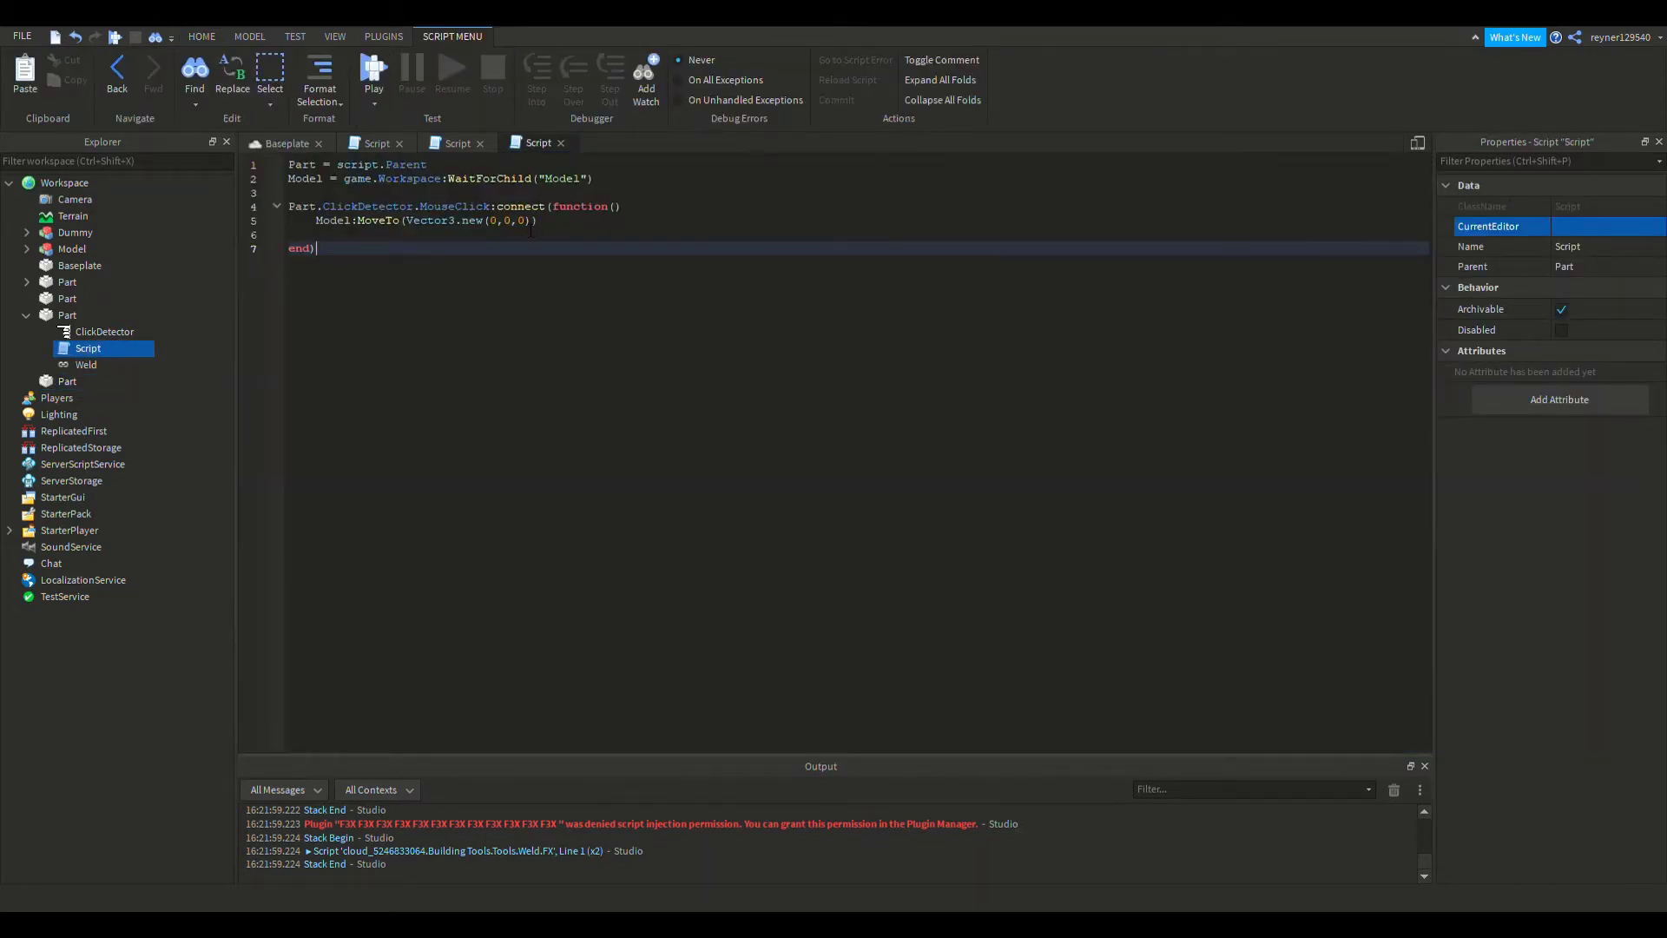
left_click(530, 222)
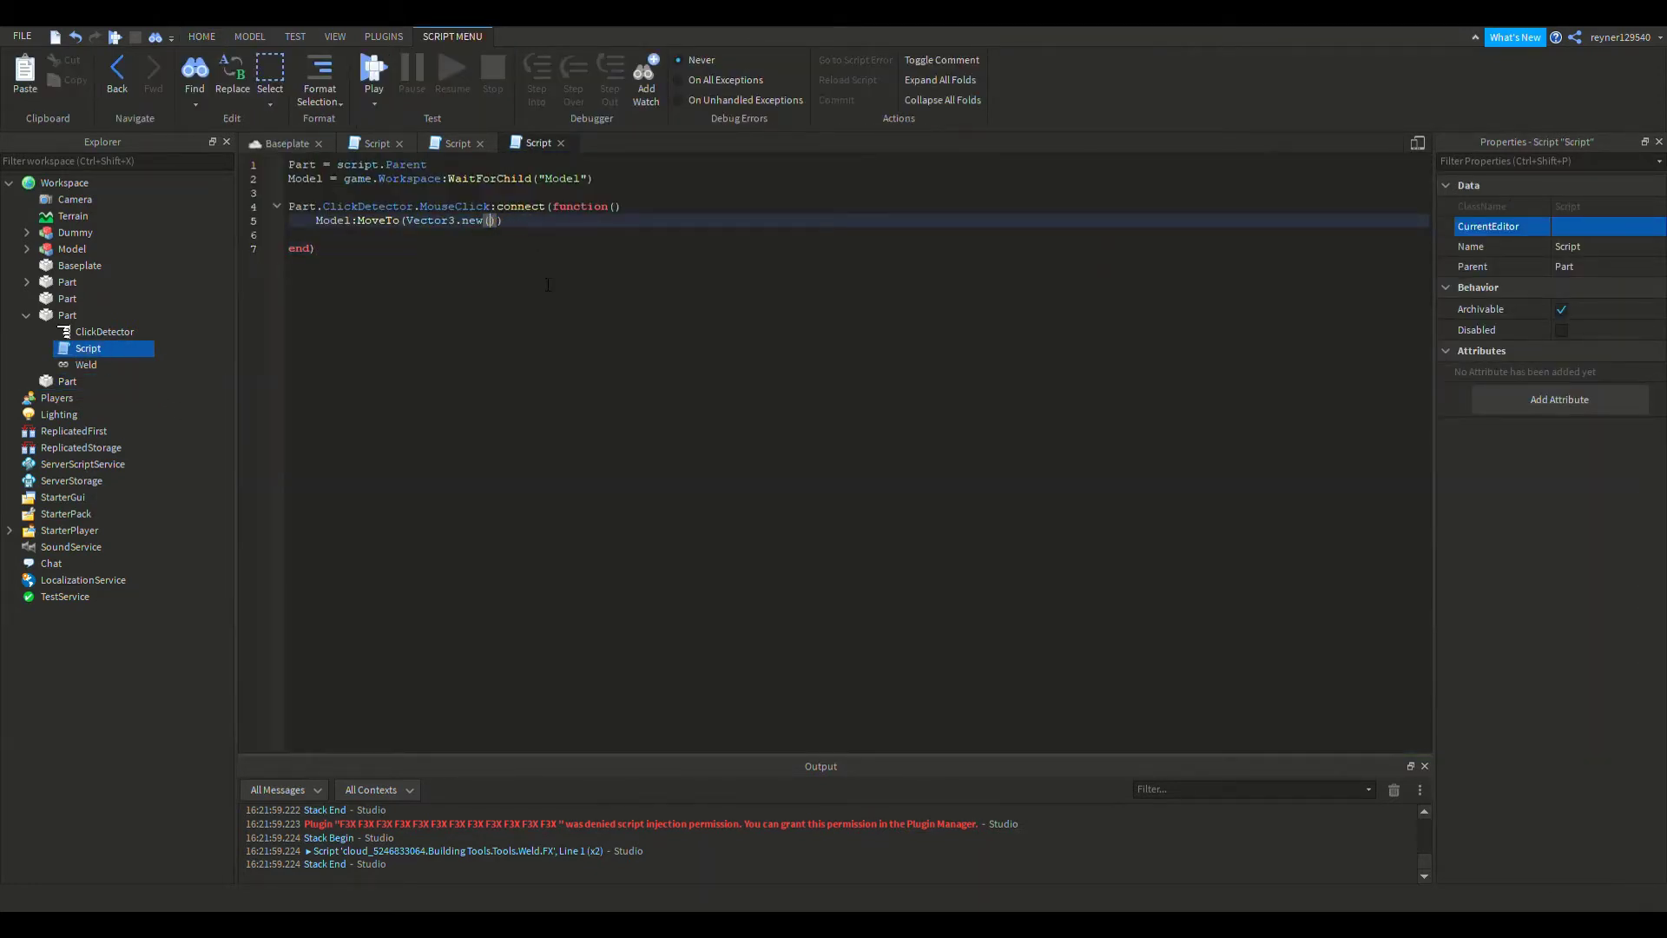
left_click(287, 143)
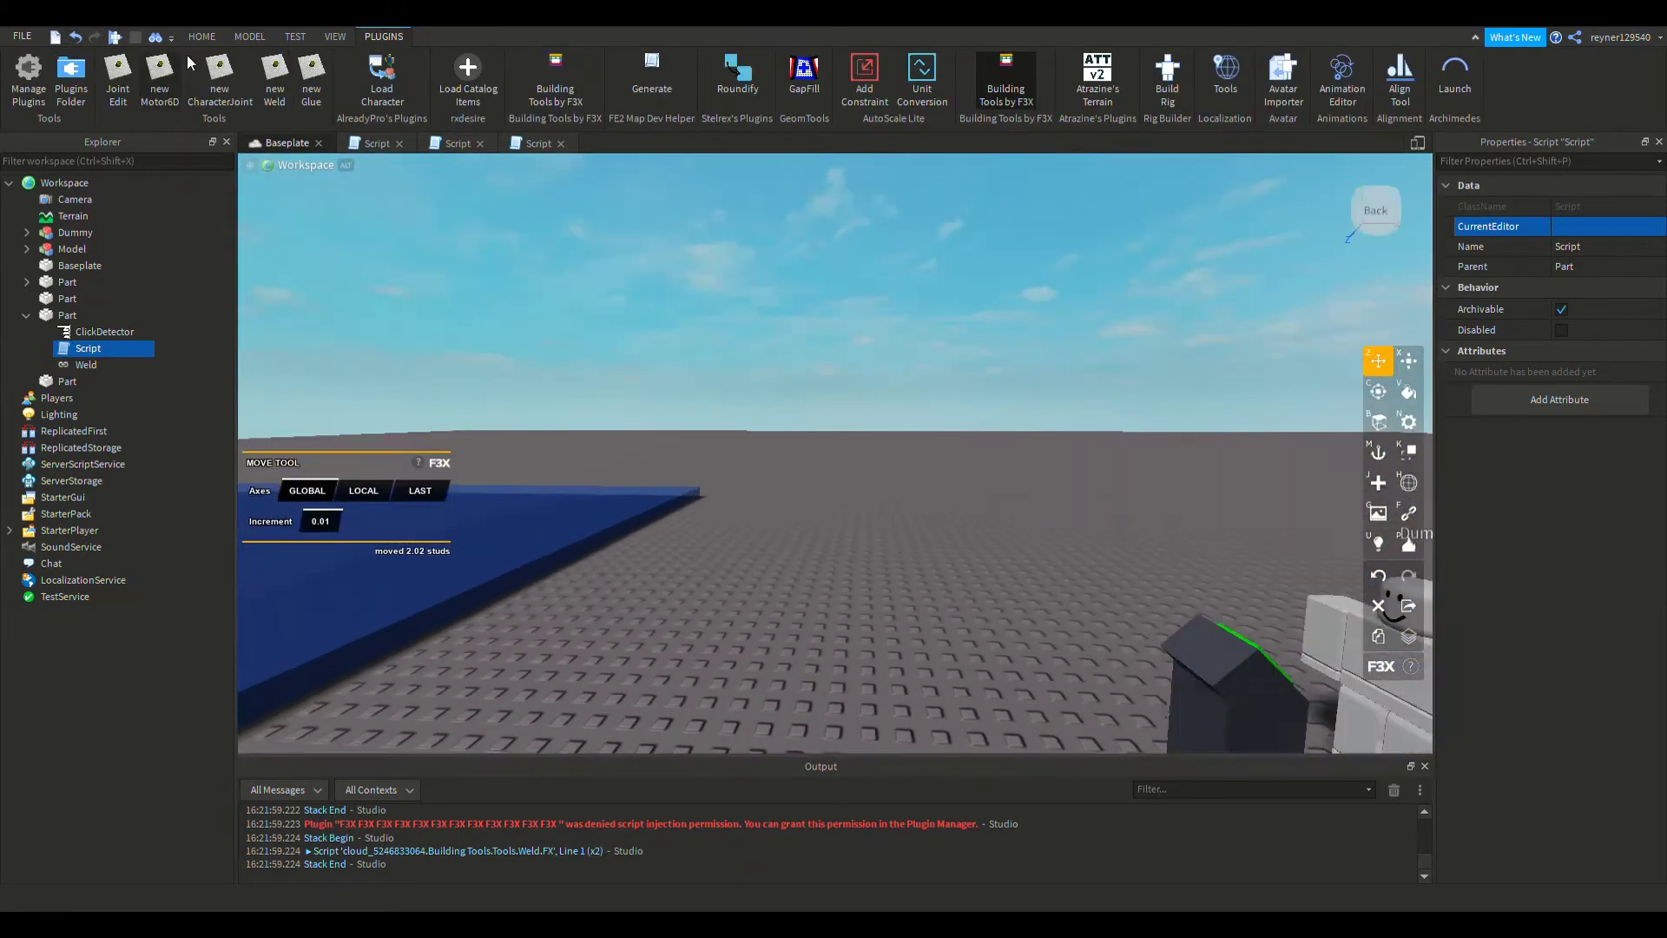
Return the view to the button stand and start a play test of the place
key("s")
key("d")
left_click(201, 37)
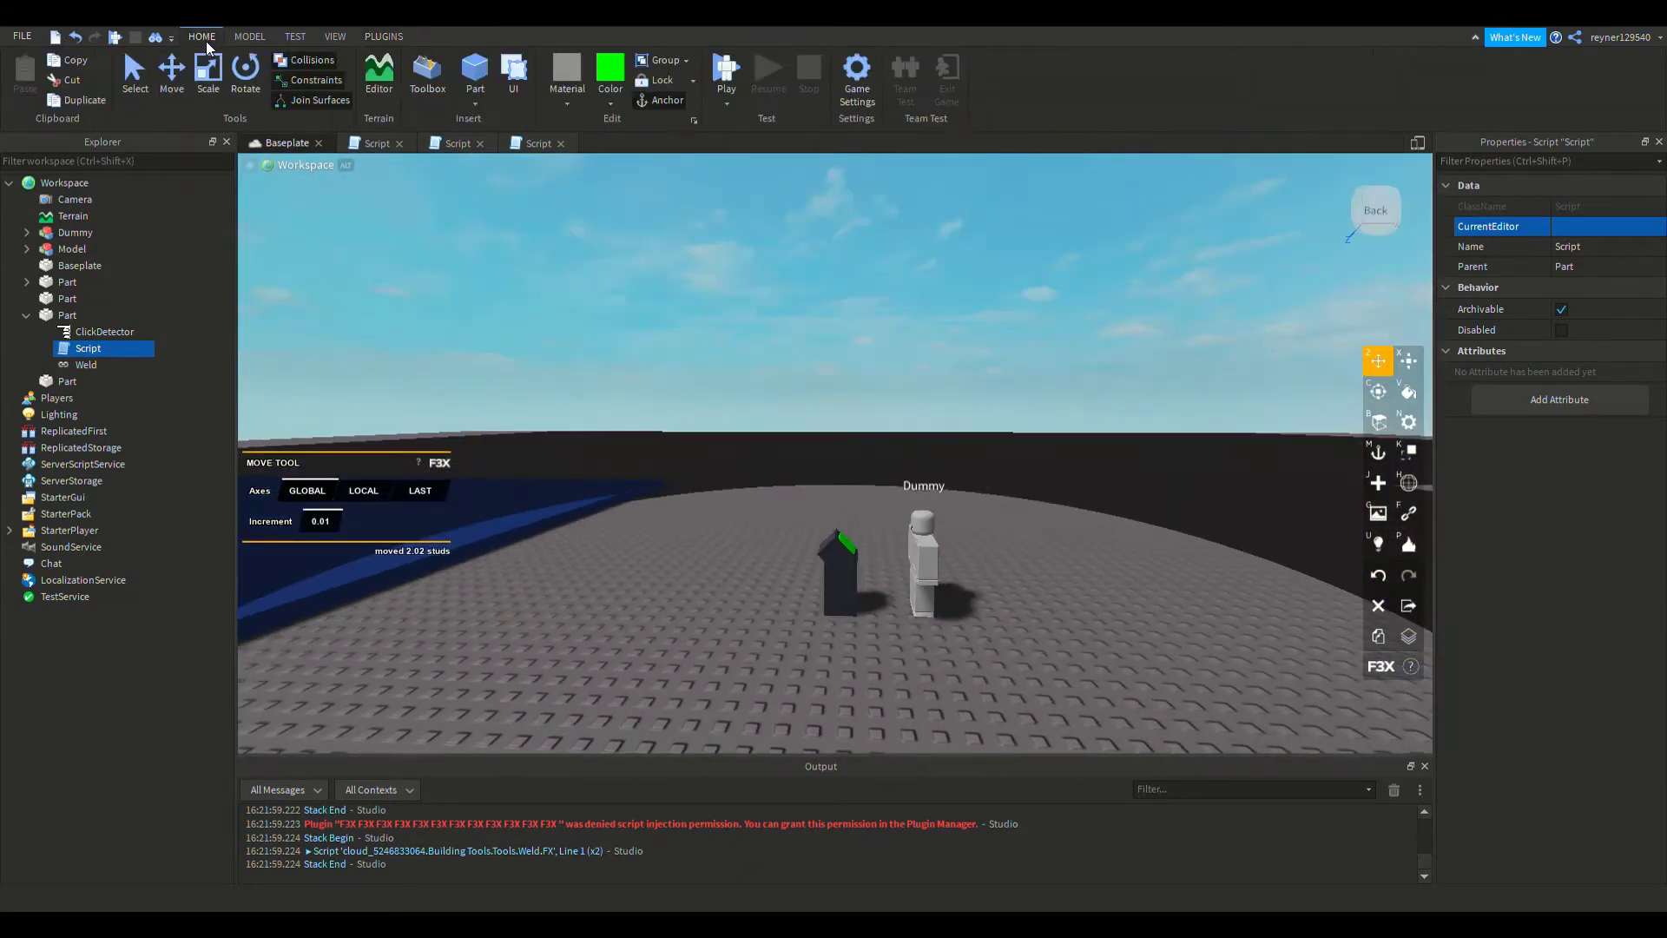
left_click(721, 76)
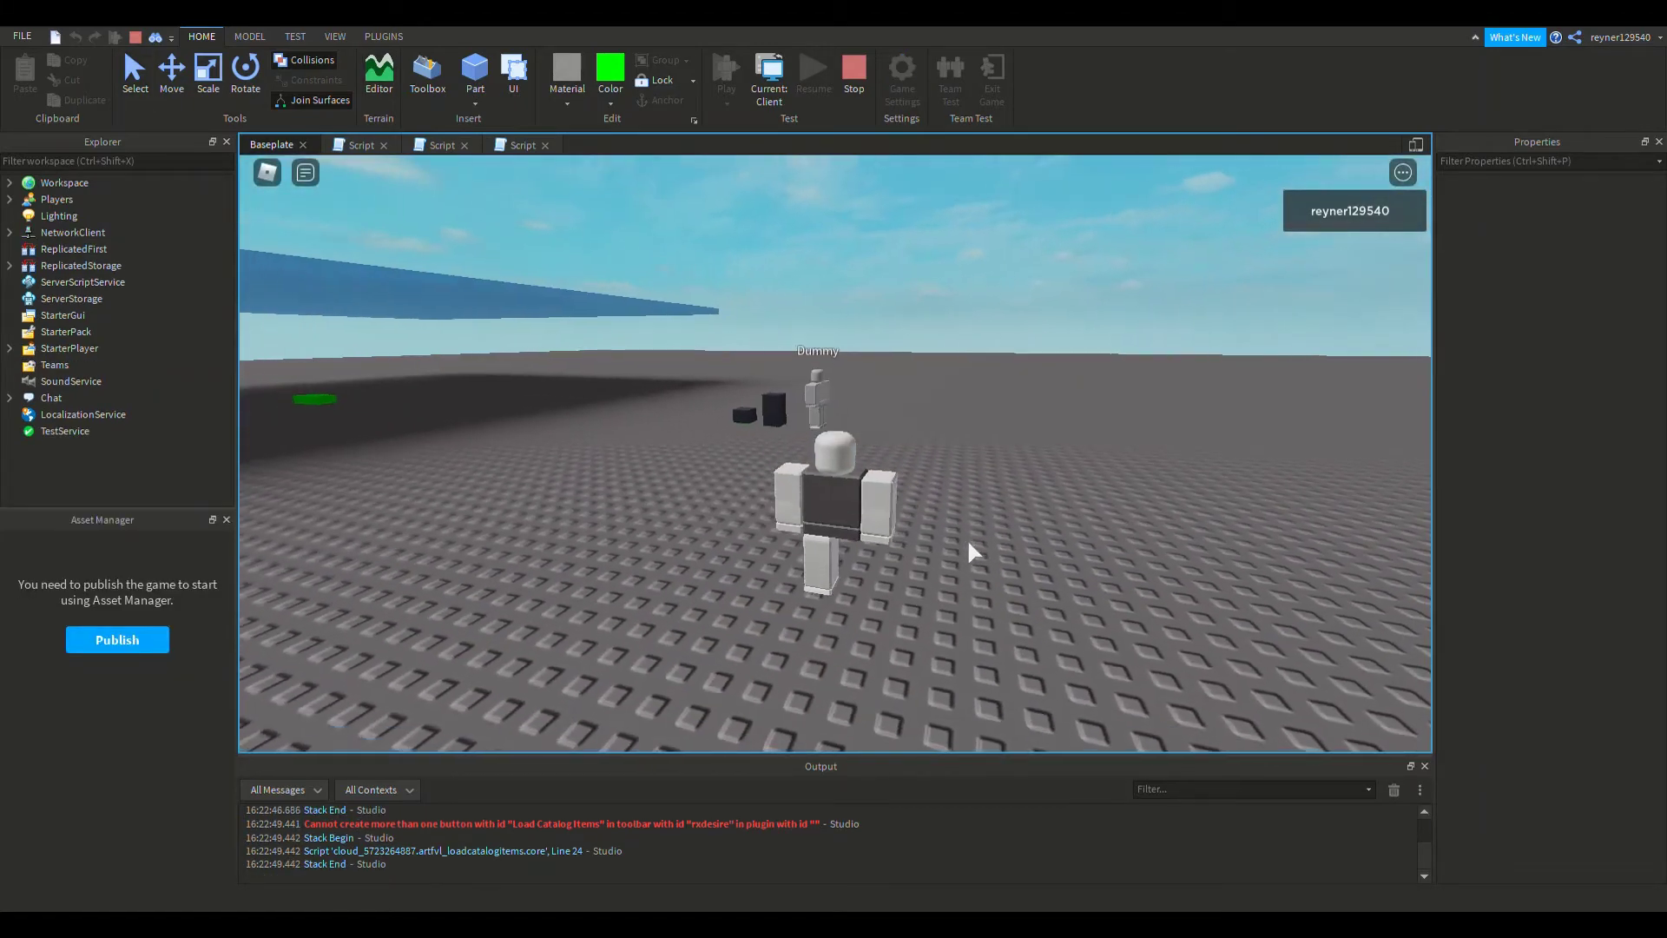
Walk the character toward the button stand and dummy to check the parts, and end the play test
right_click_drag(966, 545, 981, 467)
key("w")
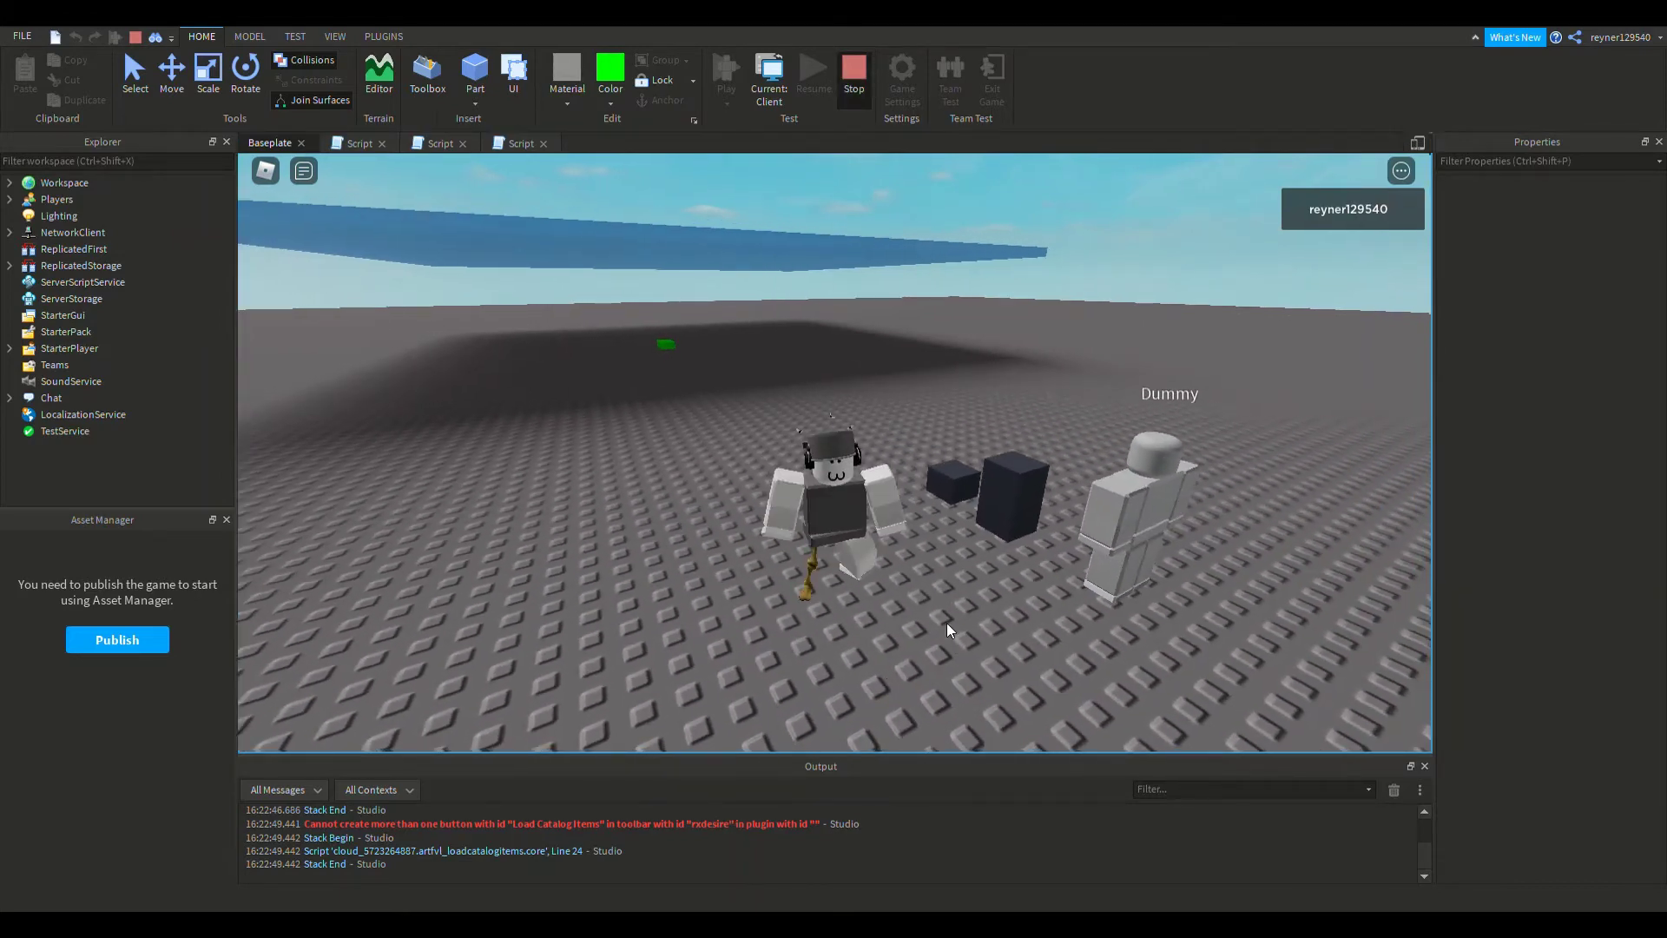
key("shift+F5")
Select the button stand and the dummy together and anchor them
right_click_drag(941, 596, 920, 620)
left_click_drag(789, 383, 879, 534)
left_click(656, 107)
Select everything in the Workspace, including the water model, dummy and button parts, anchor it all, and clear the selection
mouse_move(859, 297)
right_mouse_down()
mouse_move(829, 283)
mouse_move(868, 299)
right_mouse_up()
left_click(827, 277)
key("s")
left_click_drag(828, 276, 1337, 781)
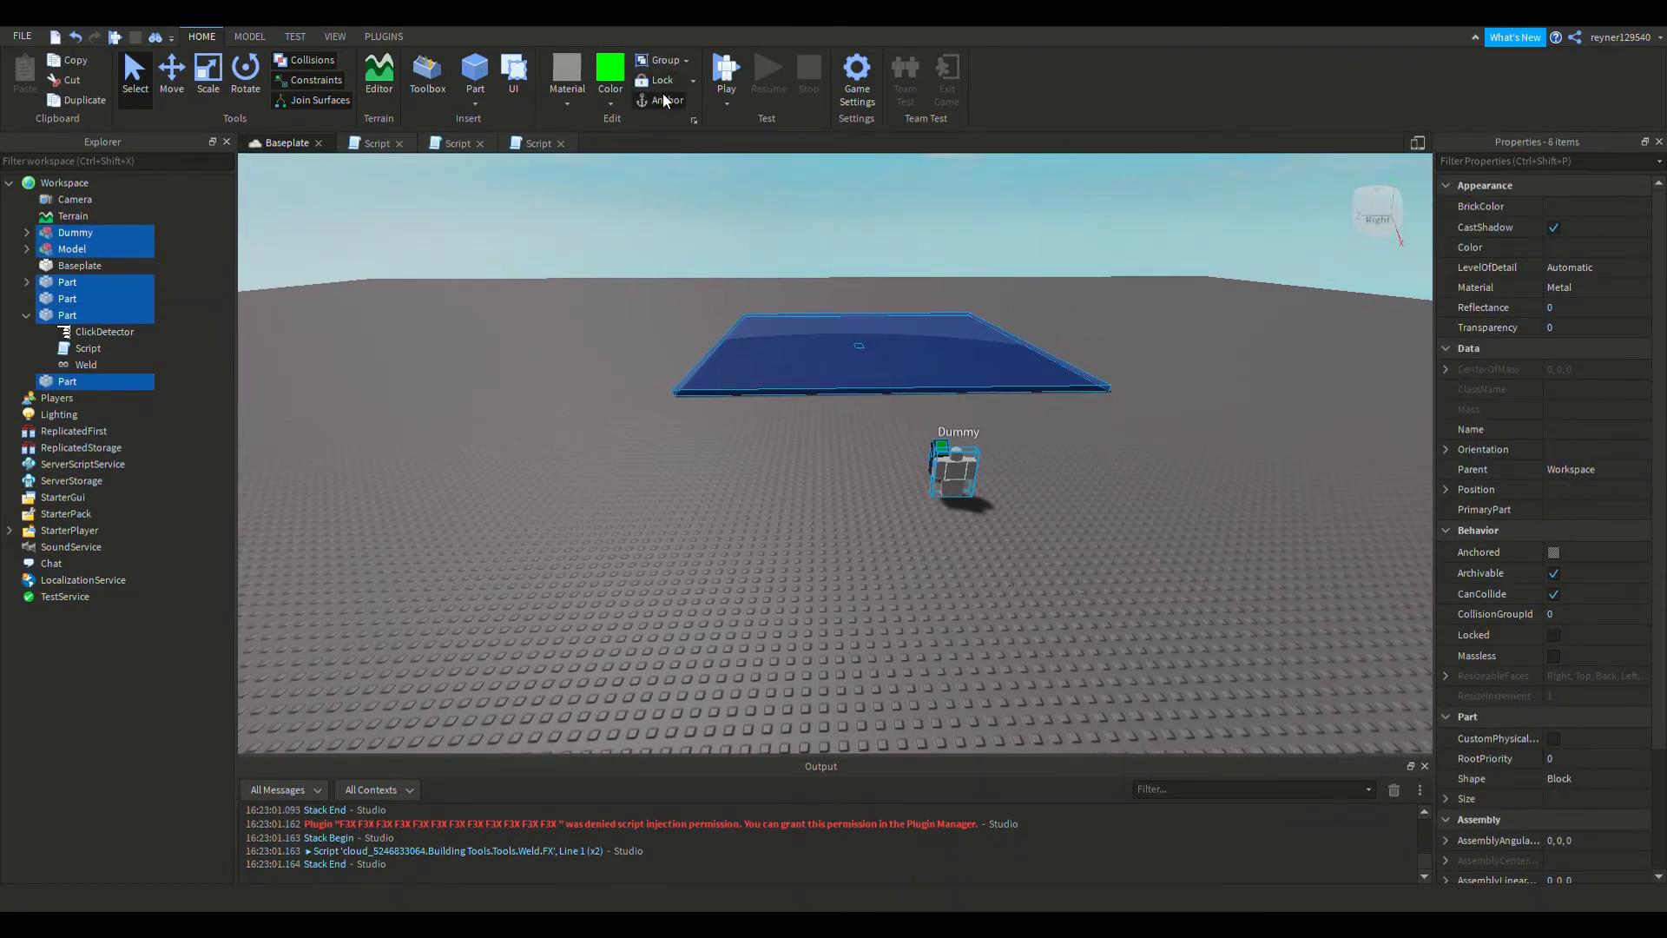
left_click(65, 183)
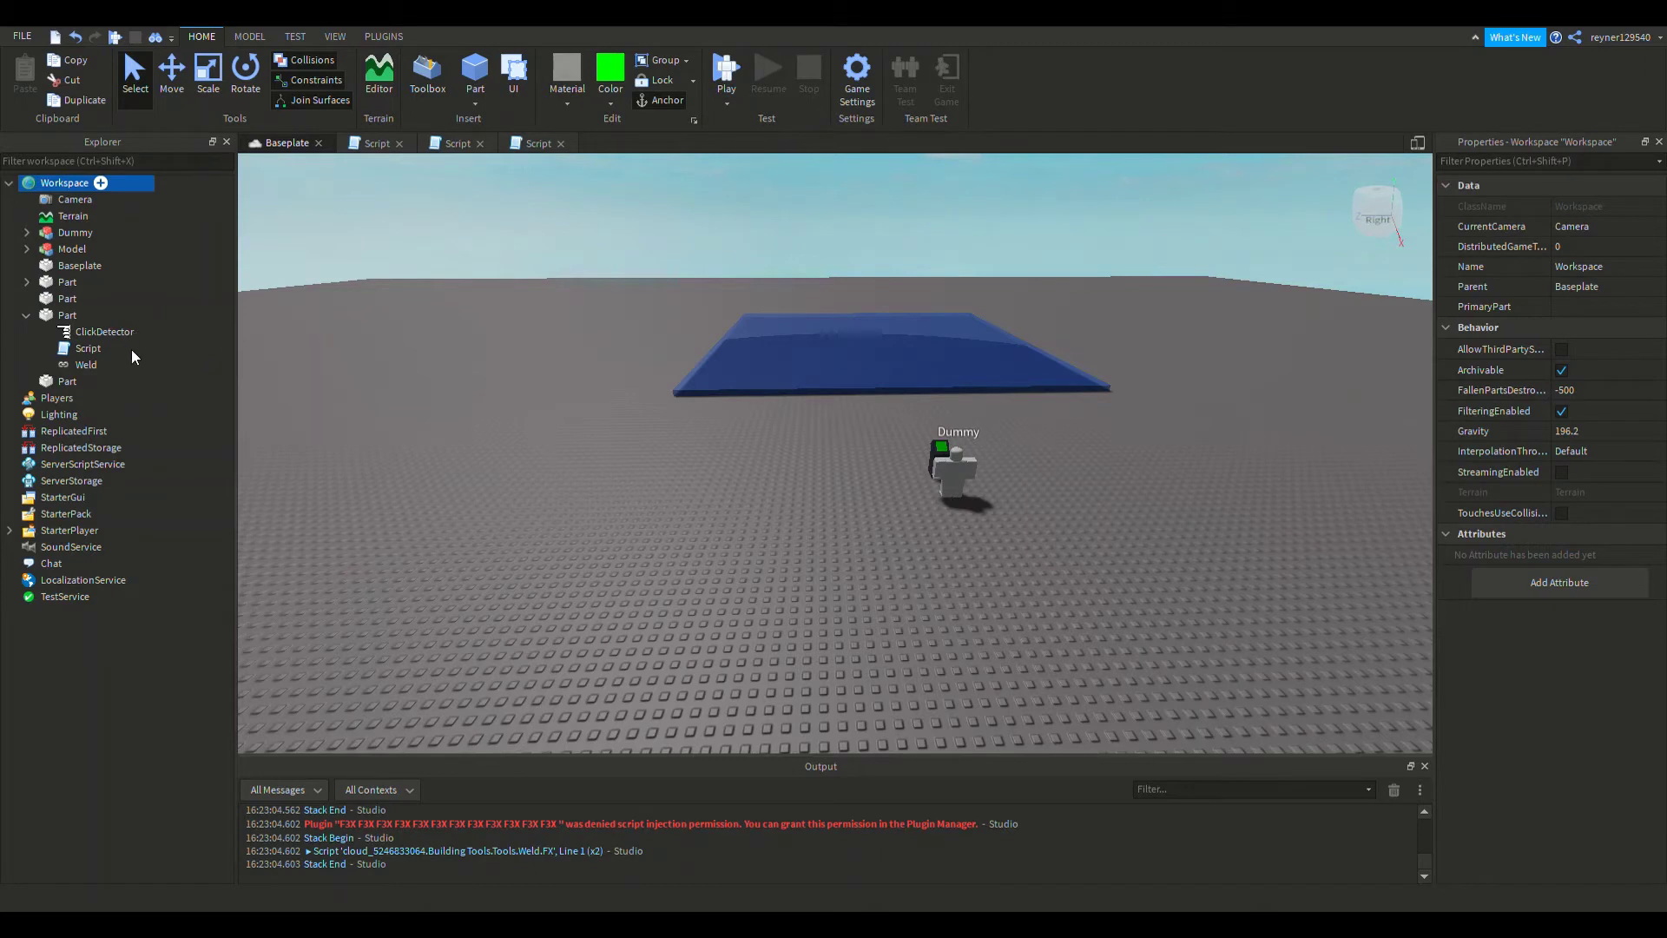
key("ctrl+a")
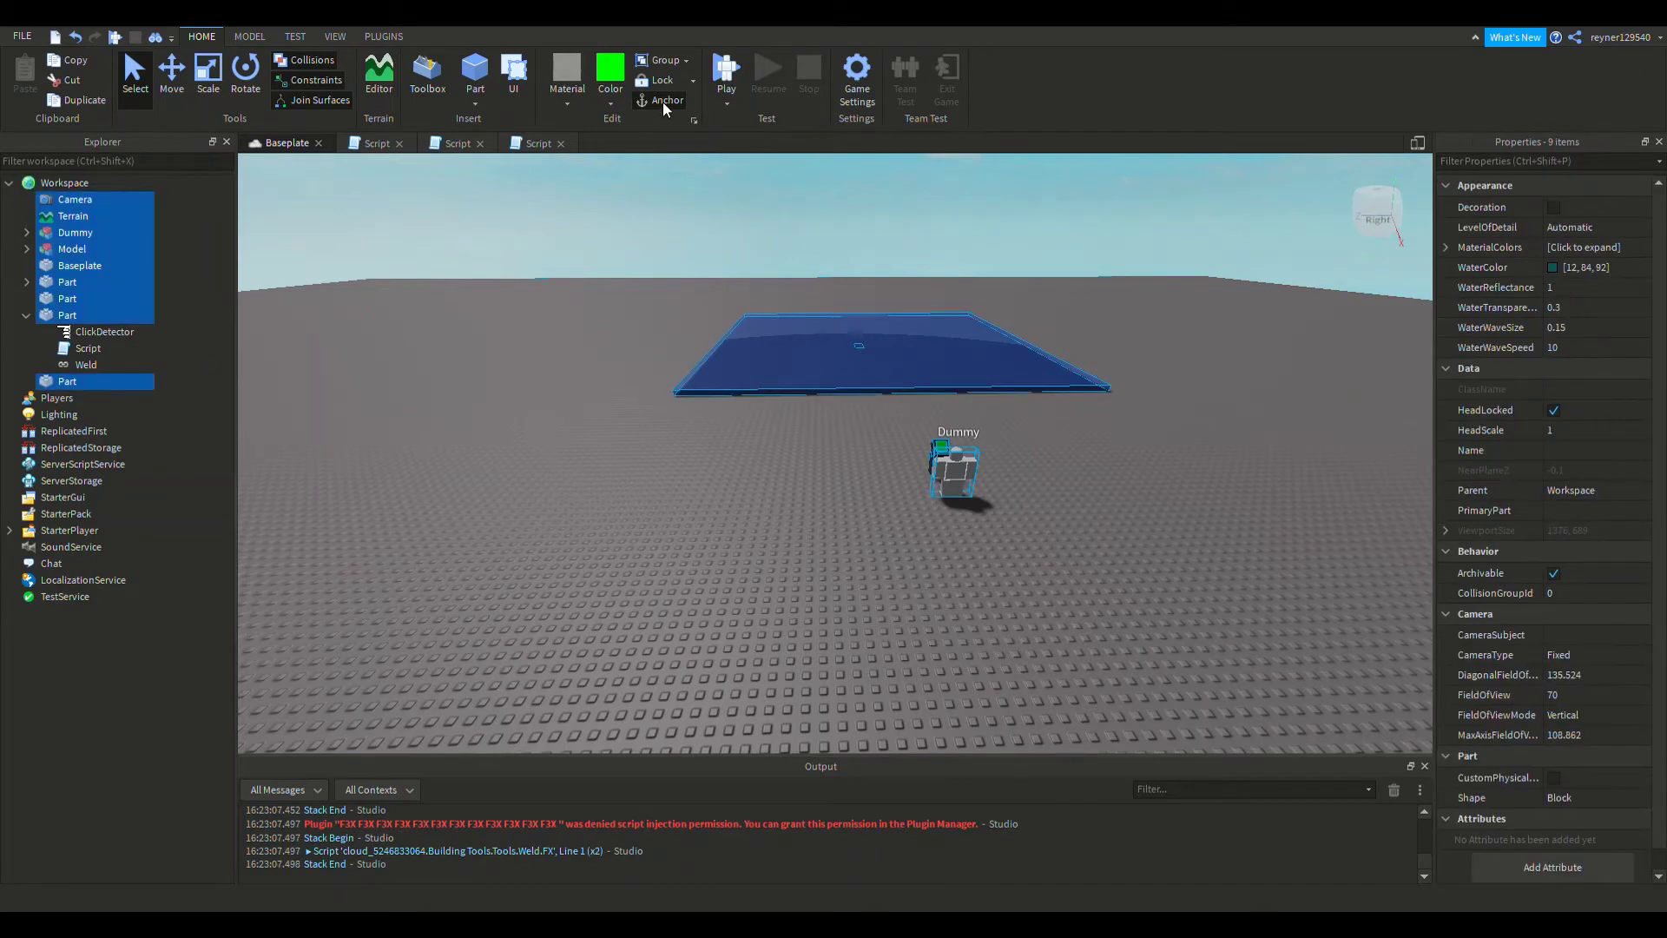
left_click(784, 231)
Start a new play test, walk the character to the stand beside the dummy, and trigger the green button
left_click(732, 76)
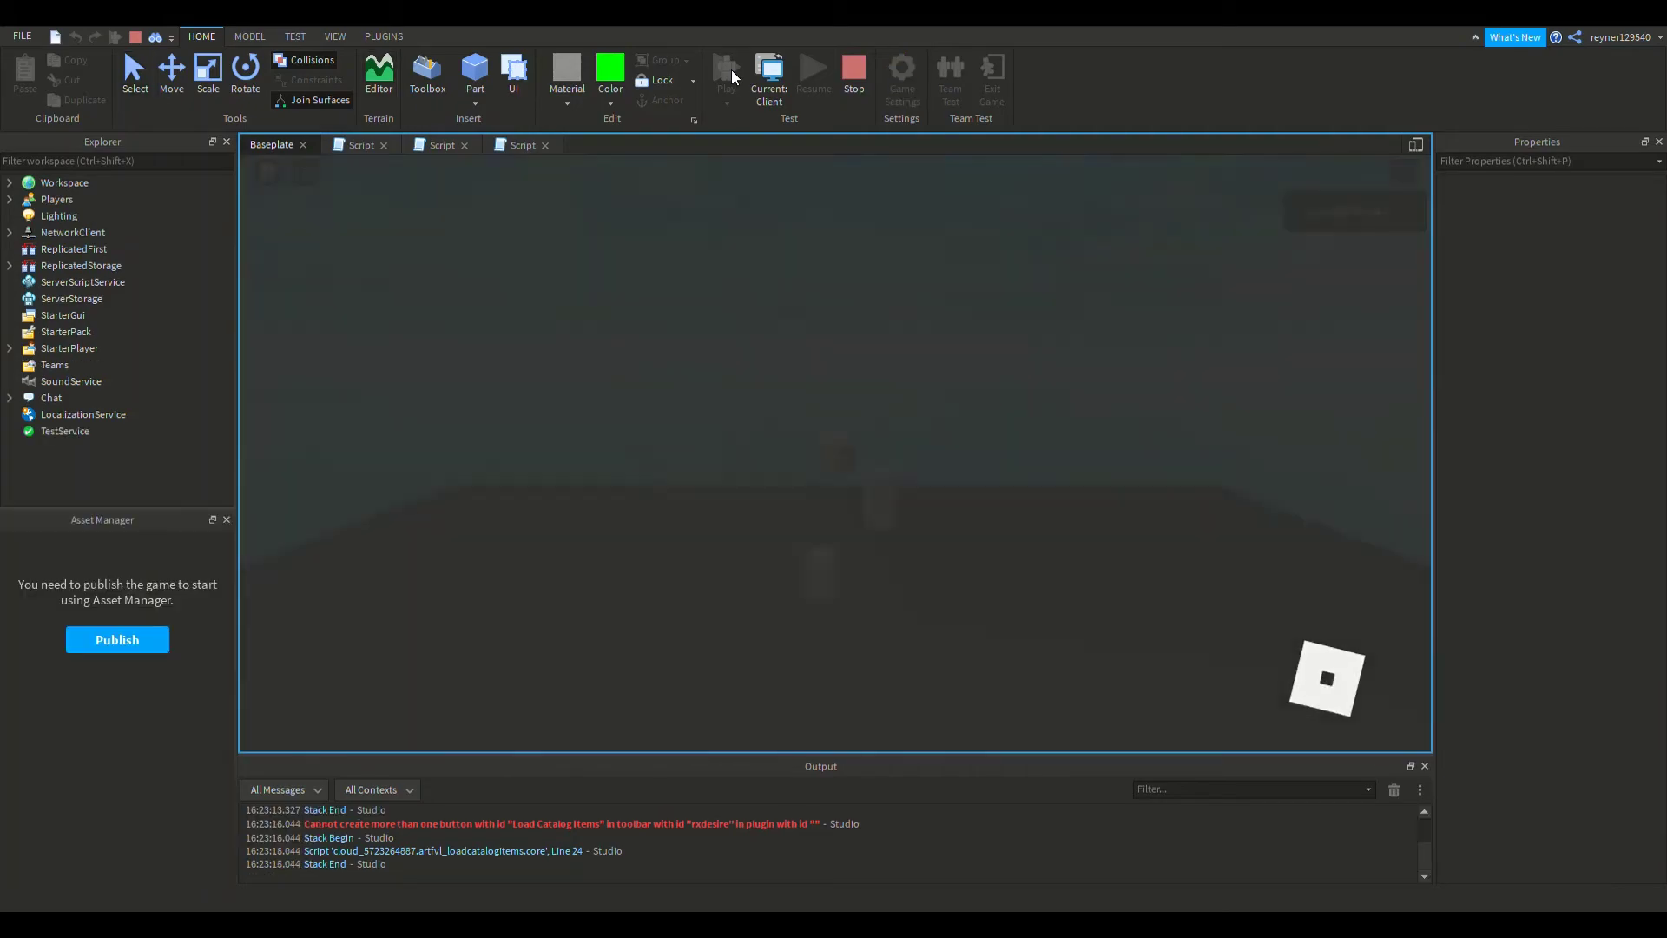
key("w")
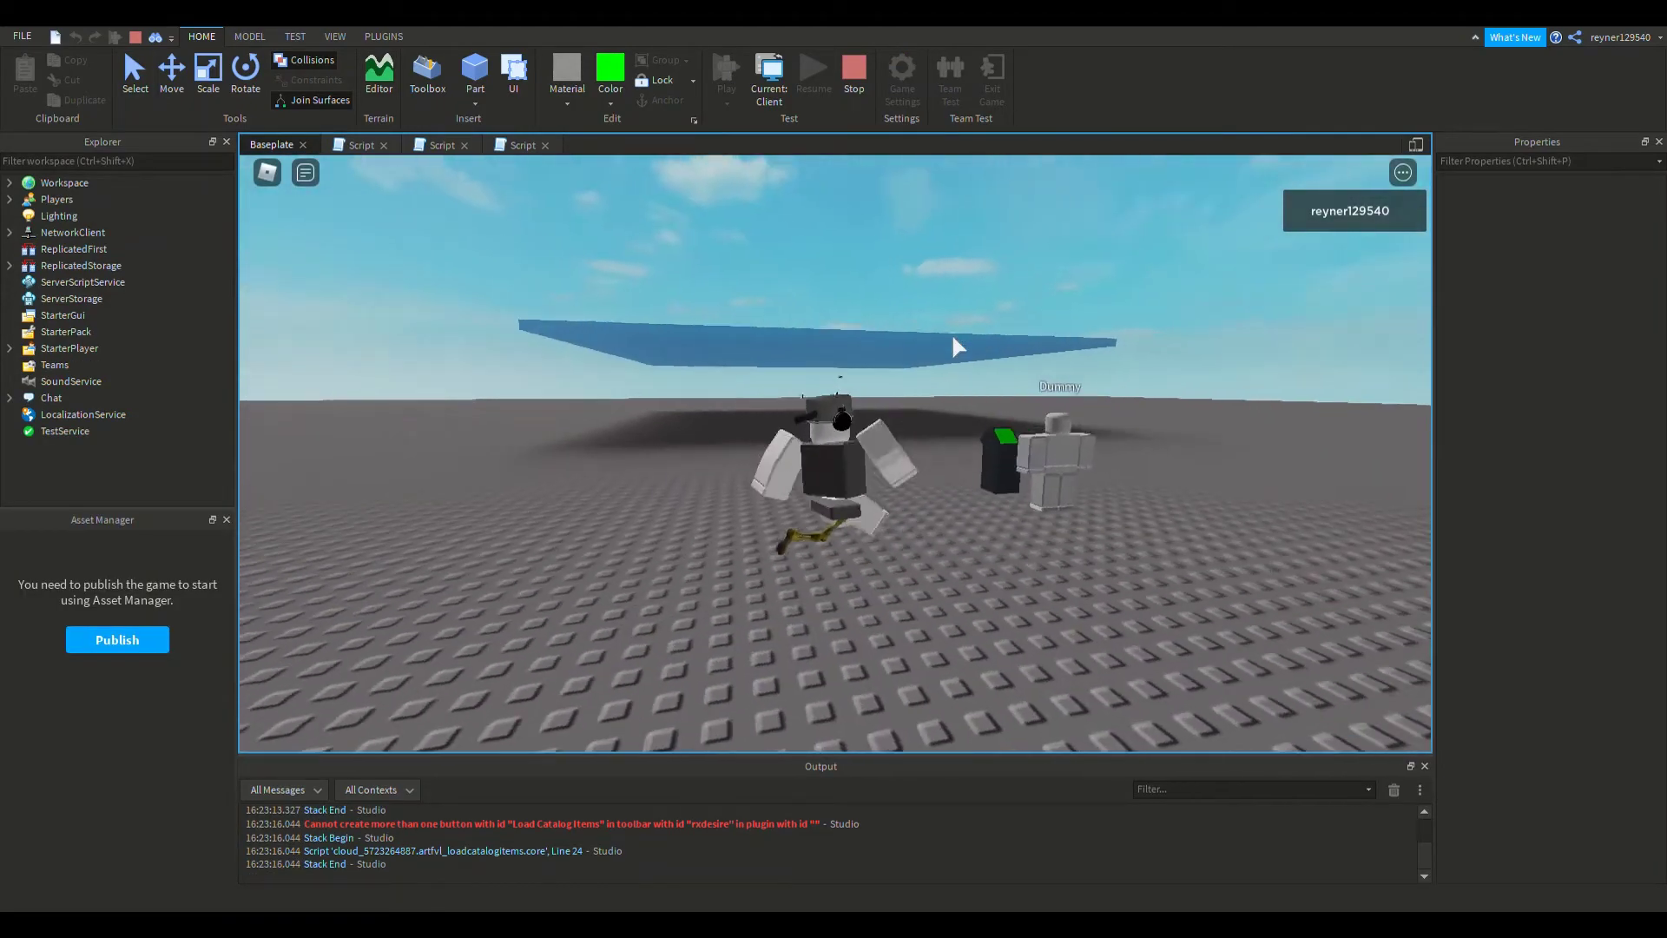
right_click_drag(997, 387, 998, 387)
key("d")
key("w")
scroll(998, 387, "down", 3)
key("s")
key("a")
left_click(780, 528)
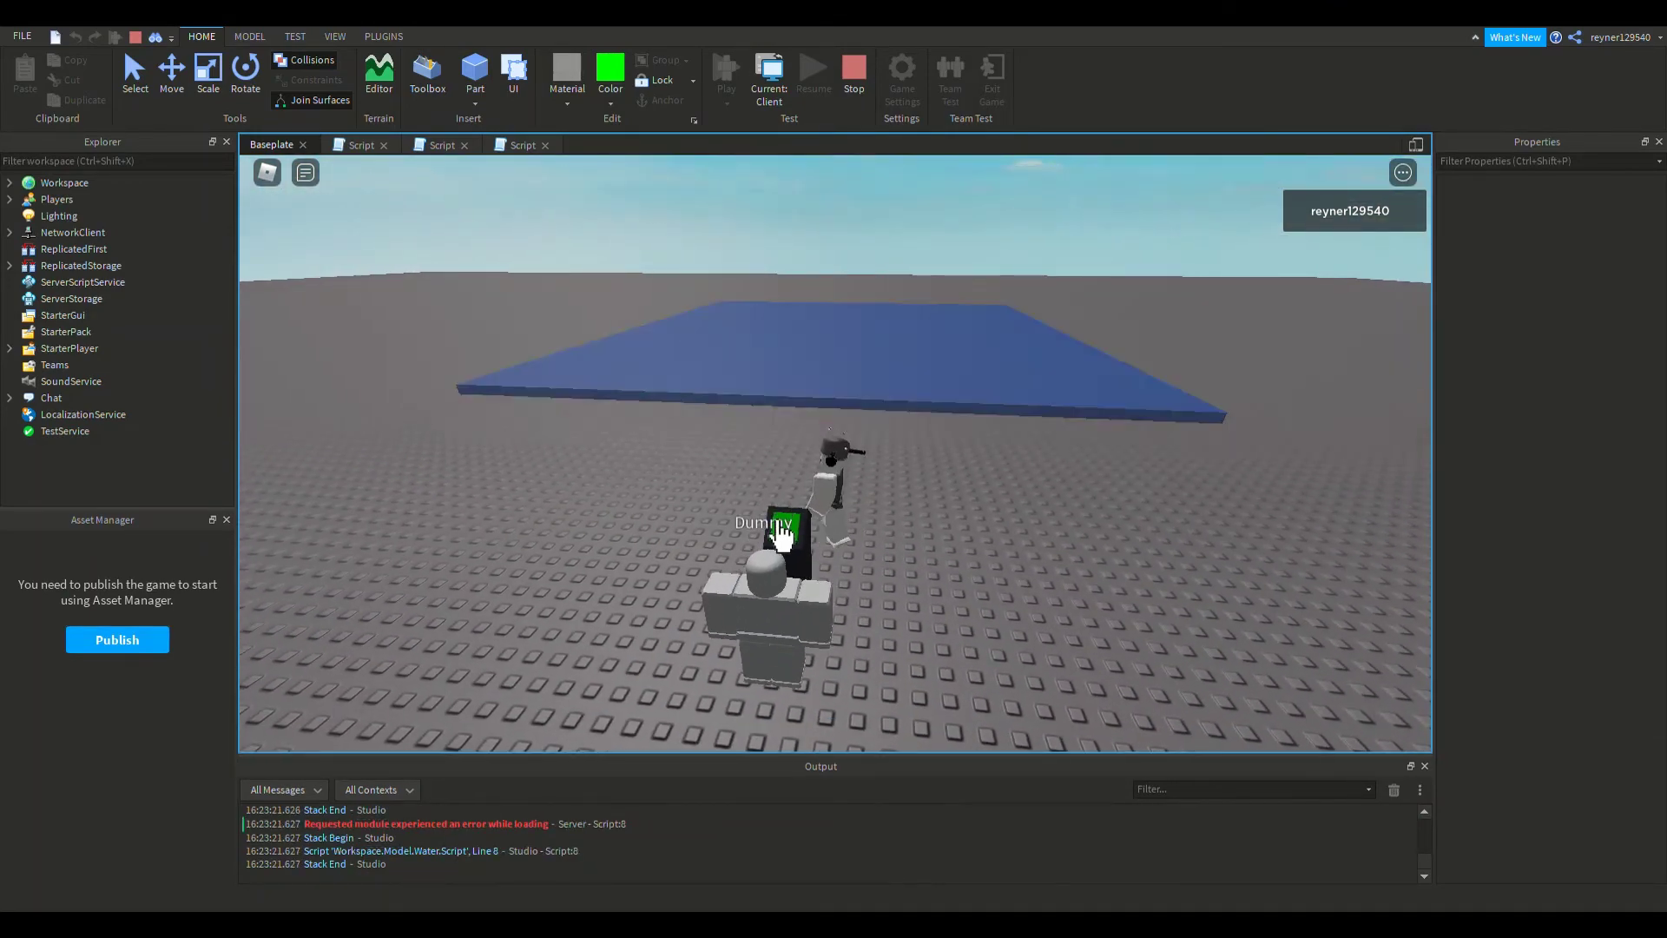
Walk the character across the baseplate and look around to examine where the water model is
right_click_drag(878, 483, 918, 470)
key("w")
scroll(878, 476, "down", 3)
scroll(914, 469, "down", 3)
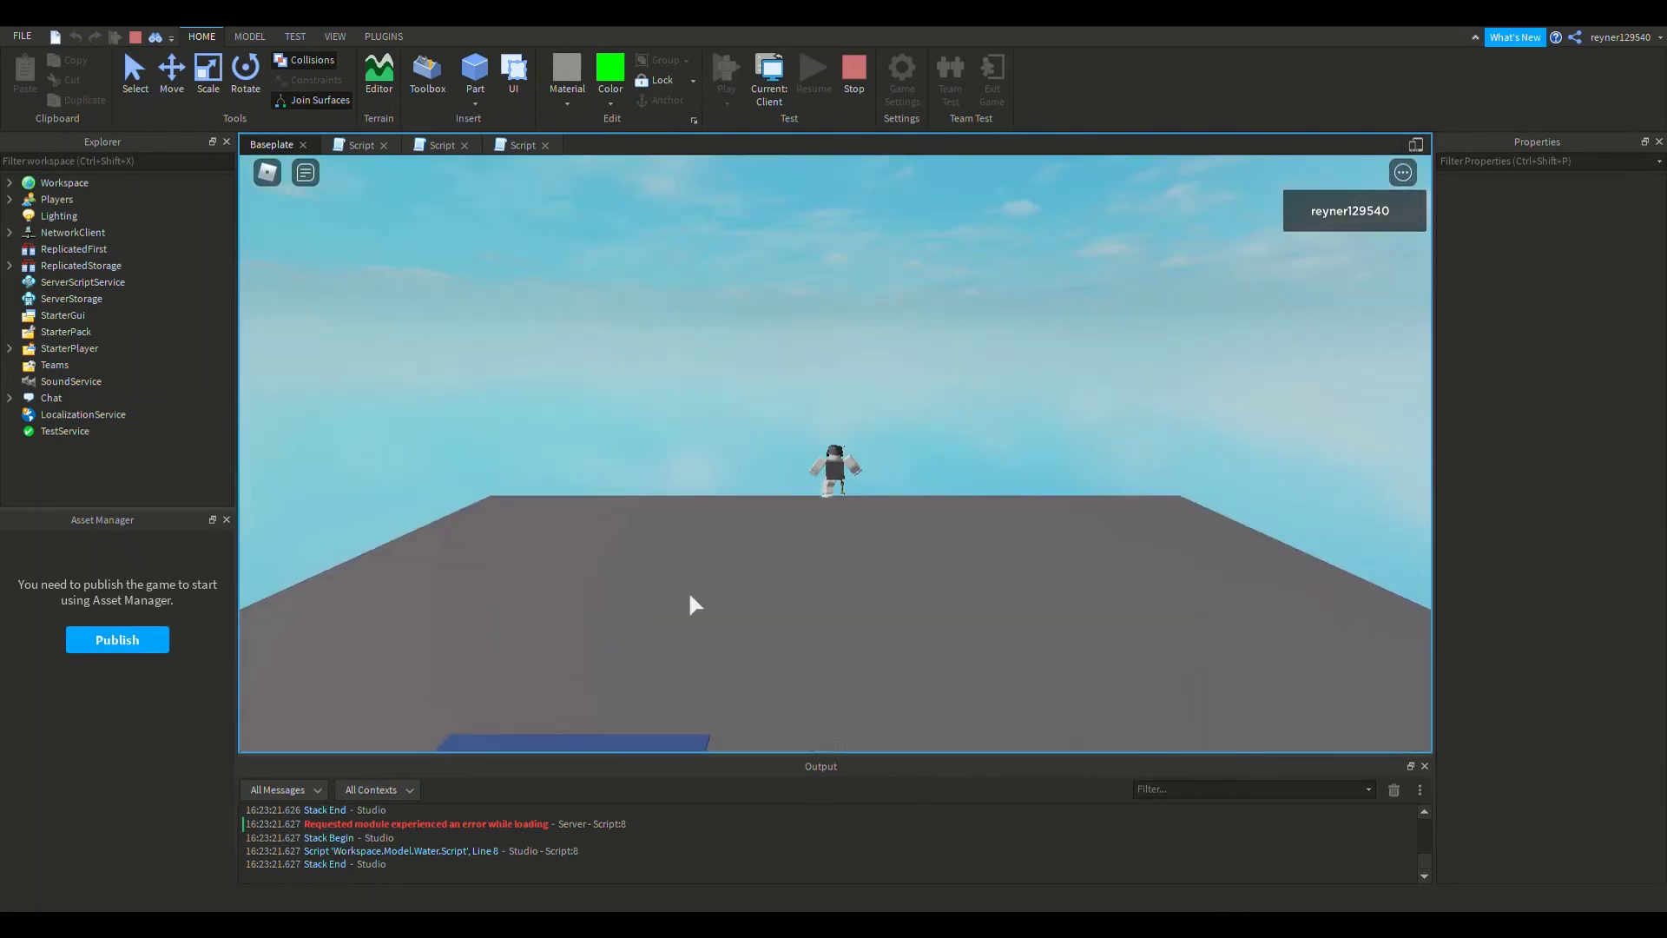
right_click_drag(945, 531, 945, 531)
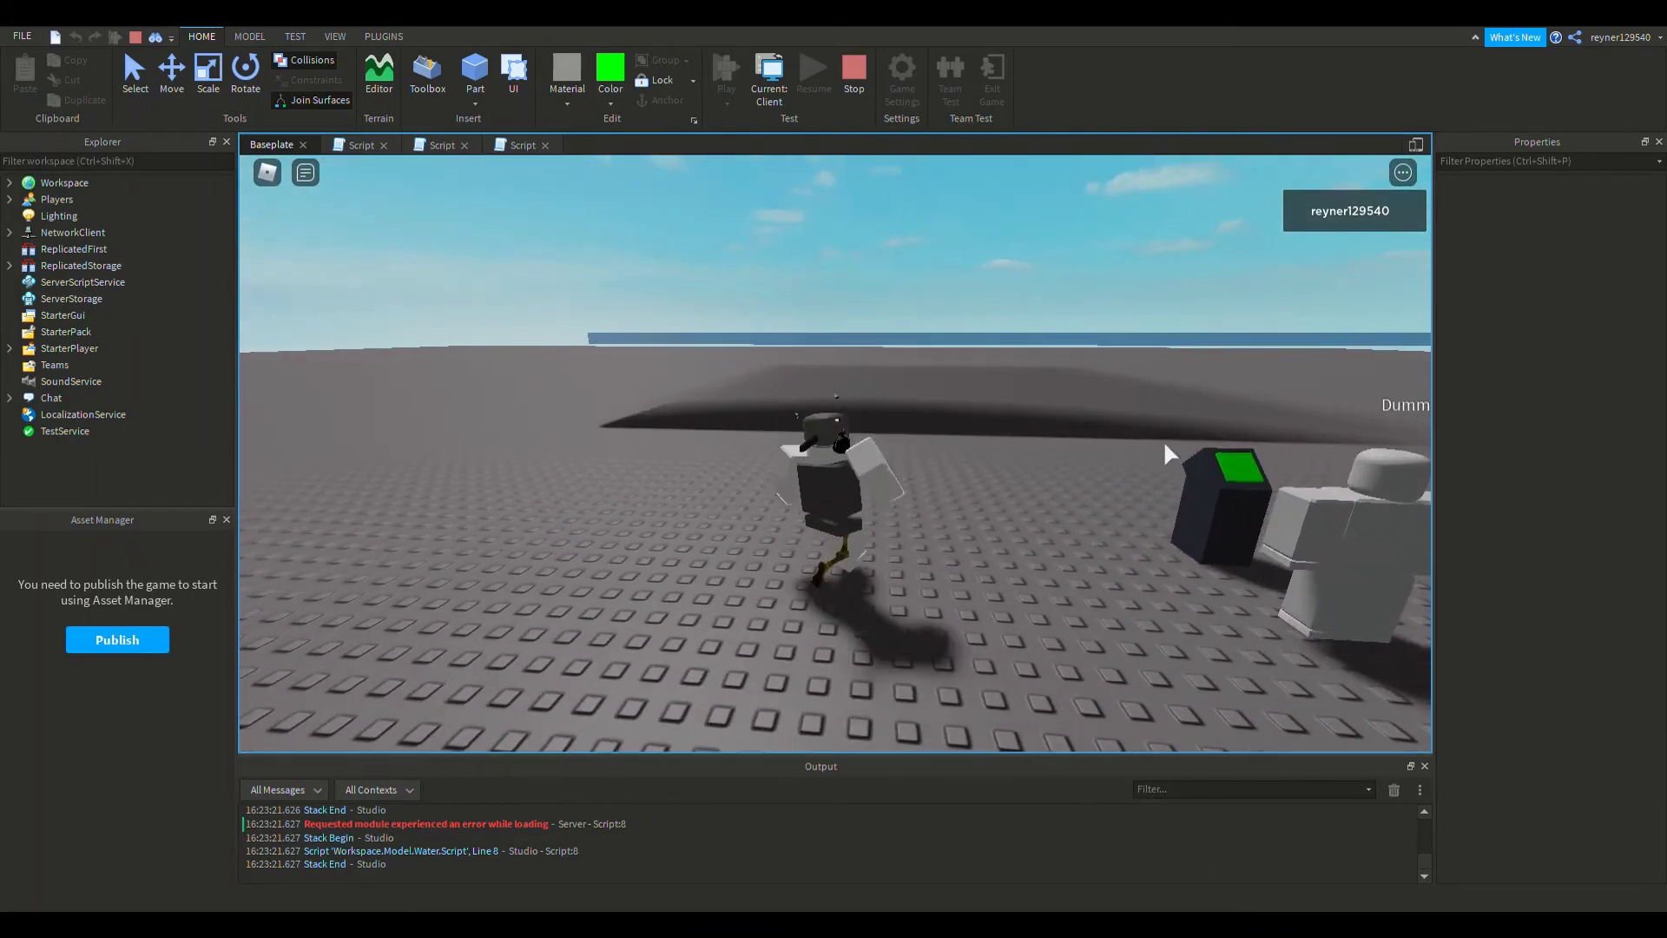